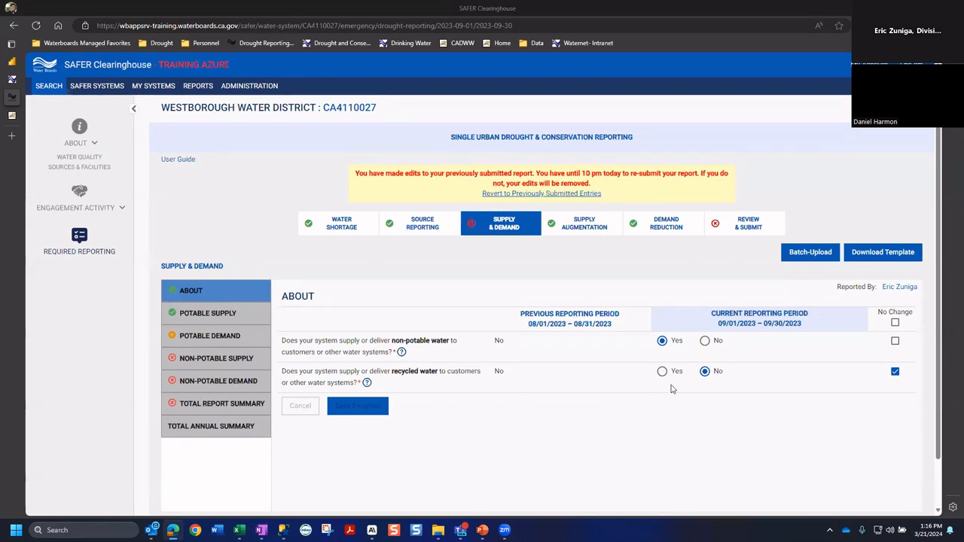
# - Mark all About questions as No Change from the previous reporting period and review the non-potable and recycled water wording
pyautogui.scroll(-2, 723, 399)
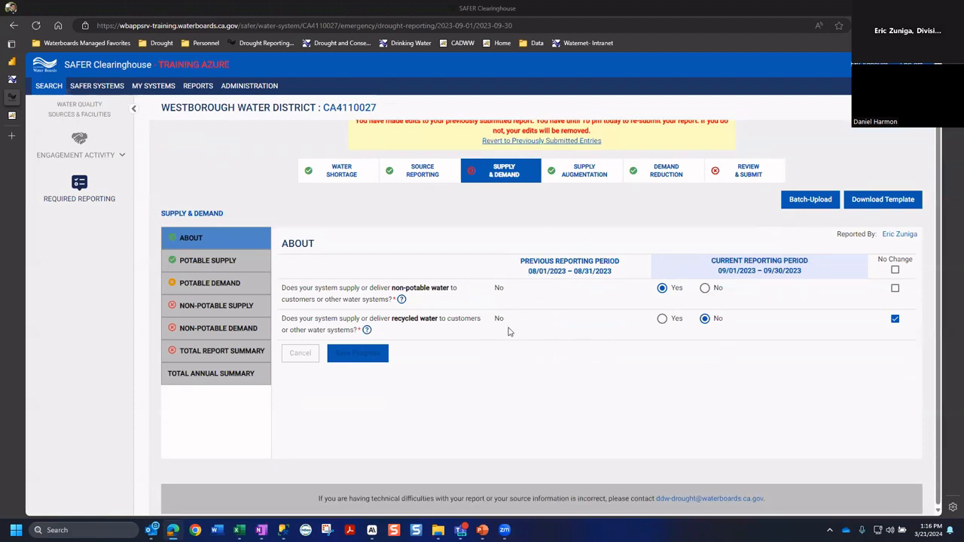
pyautogui.click(895, 270)
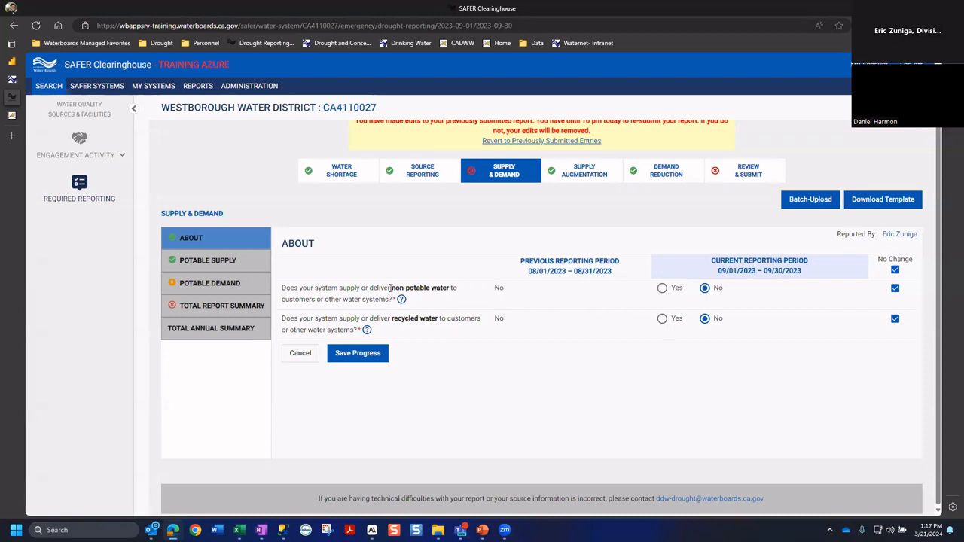
pyautogui.moveTo(390, 288); pyautogui.dragTo(449, 287)
pyautogui.click(450, 288)
pyautogui.moveTo(392, 318); pyautogui.dragTo(439, 318)
pyautogui.click(439, 319)
# - Answer Yes to supplying non-potable water, save the About section's progress and dismiss the notice
pyautogui.click(663, 288)
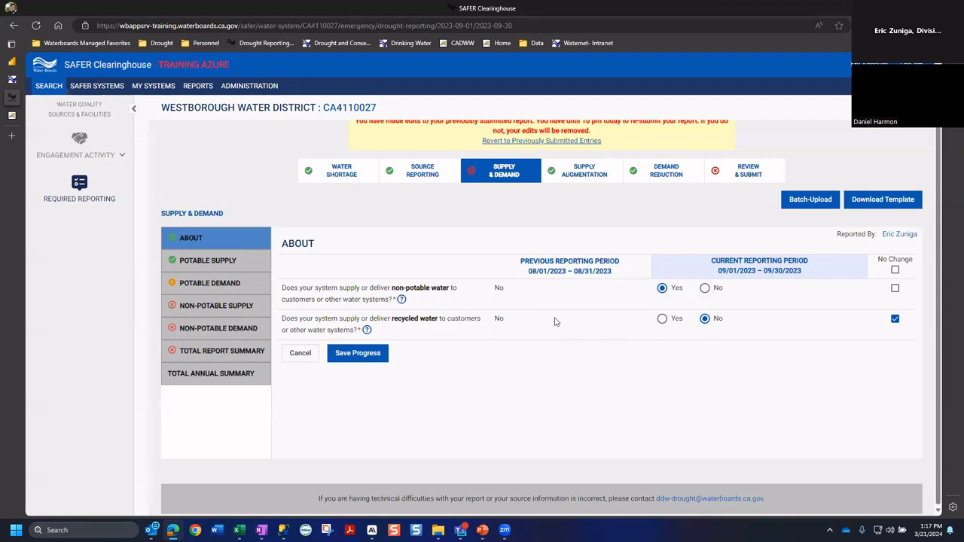
pyautogui.click(358, 353)
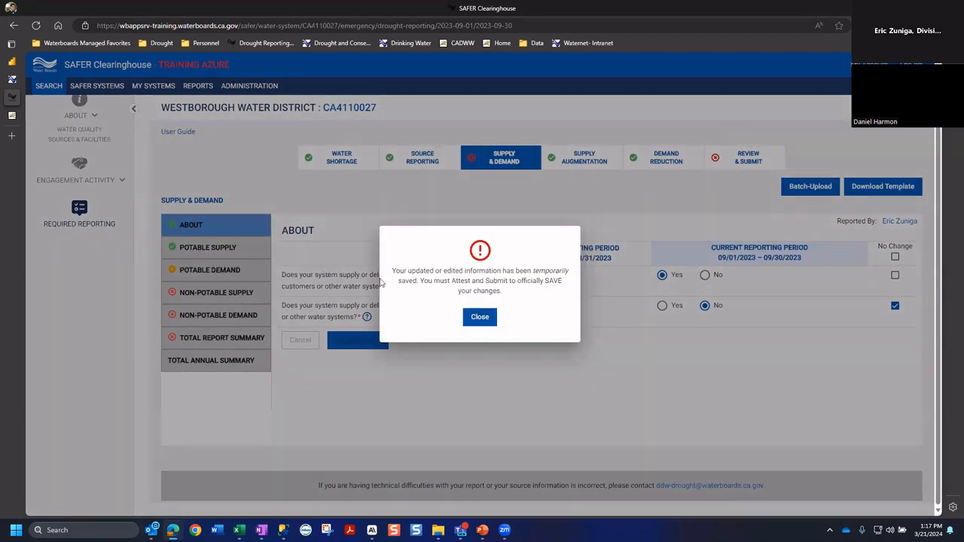
pyautogui.click(480, 317)
# - Open the Potable Supply section and examine its self-produced, externally-sourced and total supply entries
pyautogui.click(231, 248)
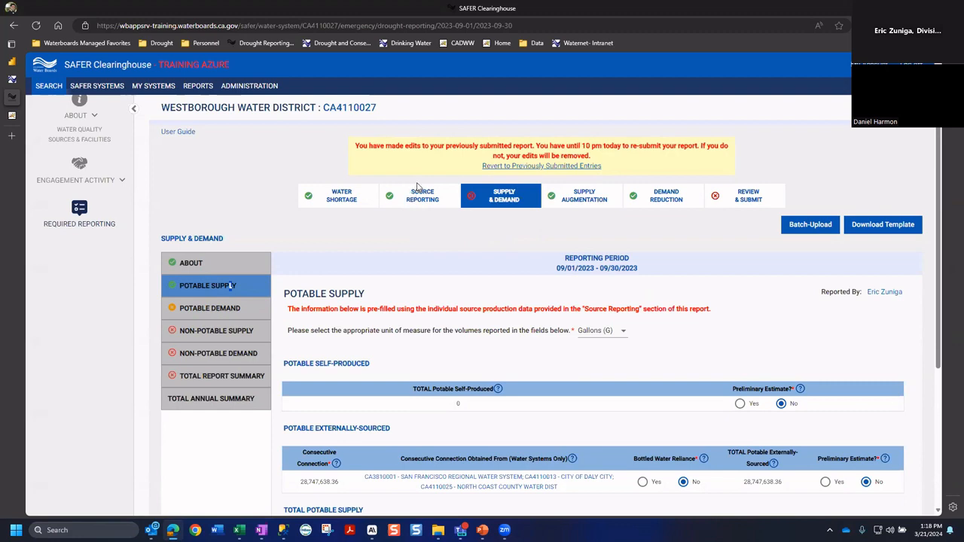
pyautogui.scroll(-3, 398, 187)
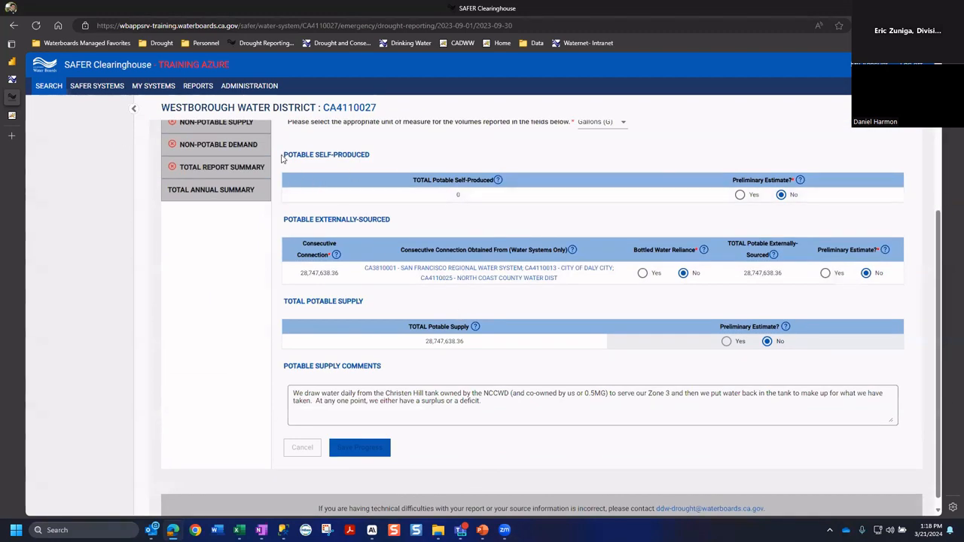
pyautogui.doubleClick(285, 155)
pyautogui.doubleClick(349, 155)
pyautogui.scroll(1, 370, 239)
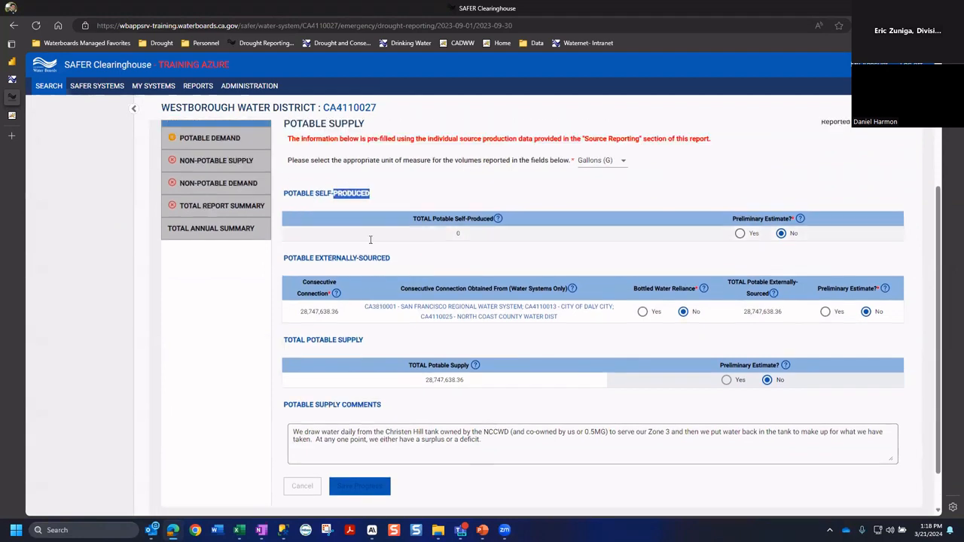
pyautogui.scroll(3, 370, 239)
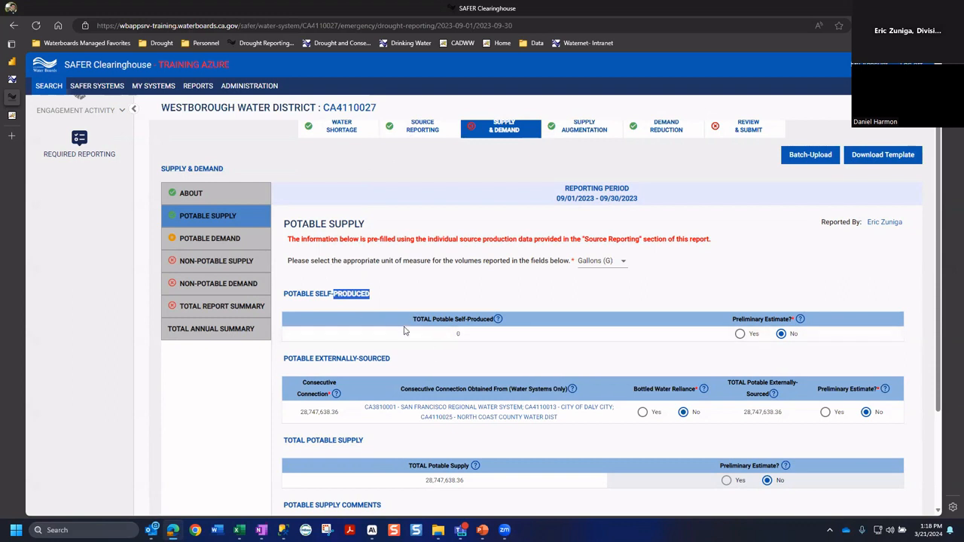
pyautogui.moveTo(458, 334); pyautogui.dragTo(414, 321)
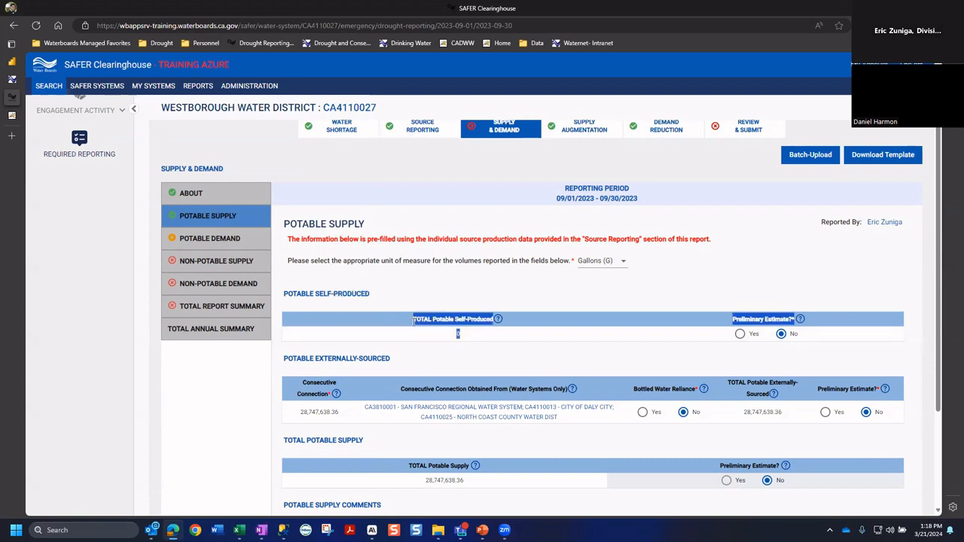
pyautogui.click(456, 337)
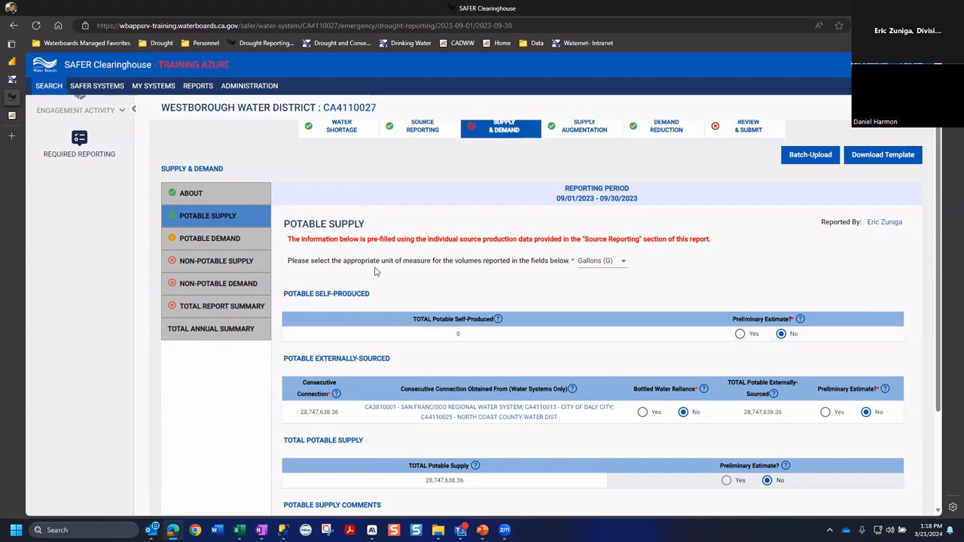
pyautogui.scroll(-2, 668, 394)
pyautogui.scroll(2, 602, 345)
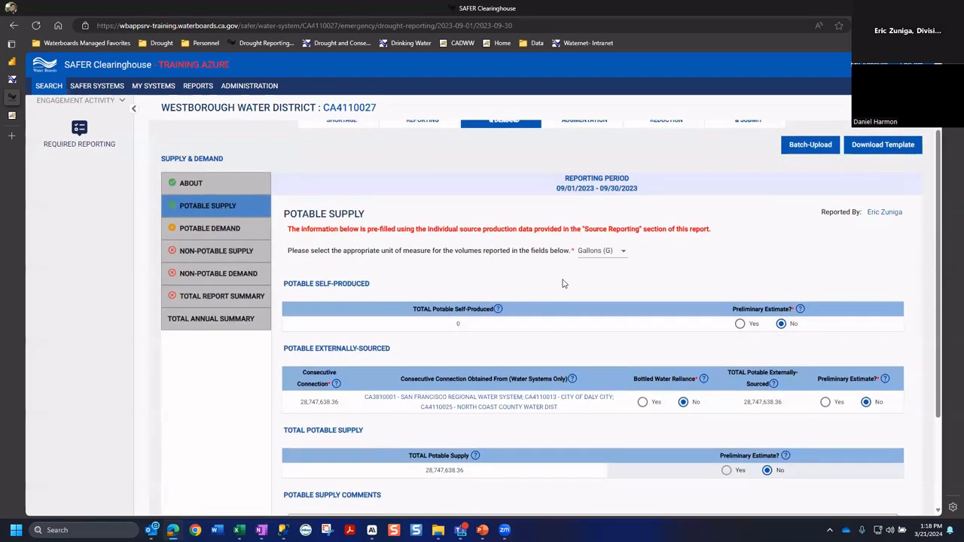
pyautogui.scroll(2, 538, 269)
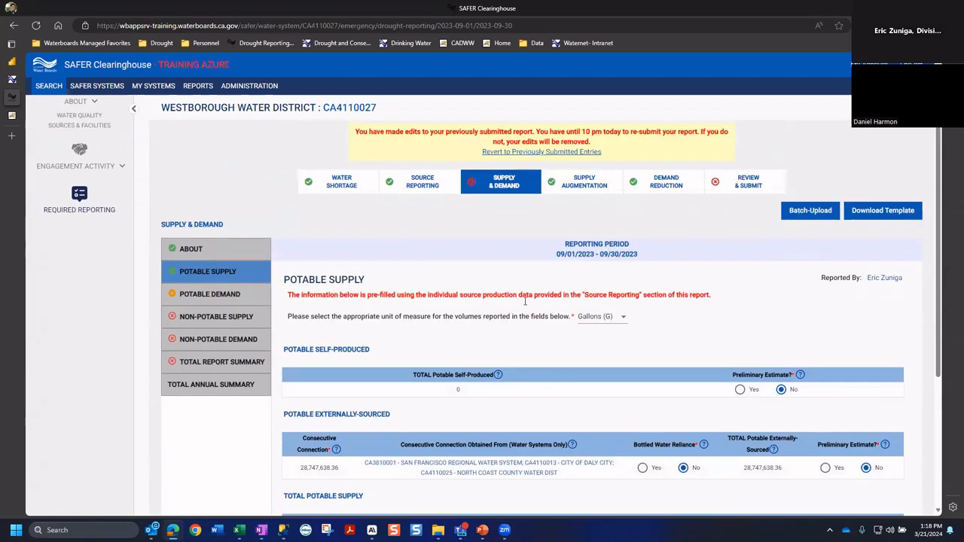
pyautogui.scroll(-2, 497, 420)
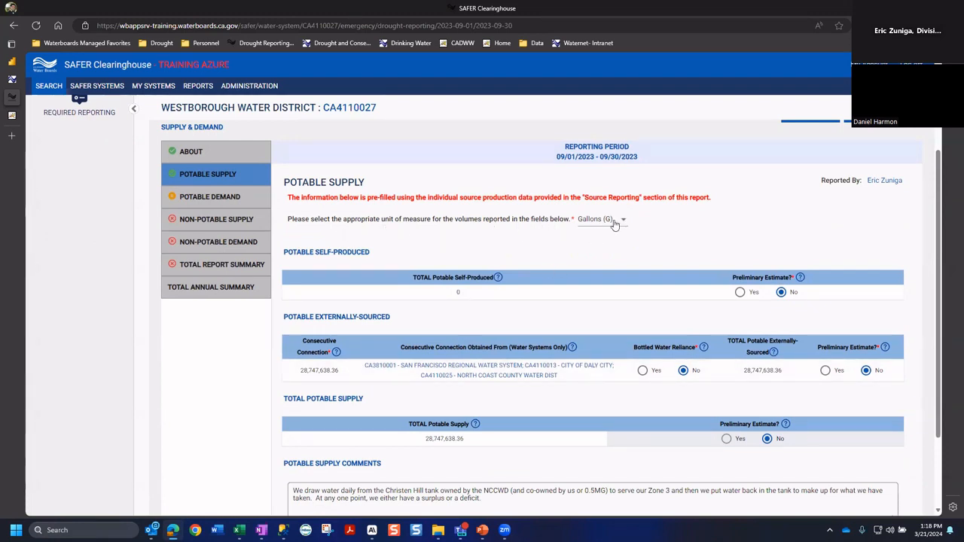
# - Switch the potable supply unit of measure between Gallons (G) and Million Gallons (MG) to compare the converted volumes
pyautogui.click(615, 221)
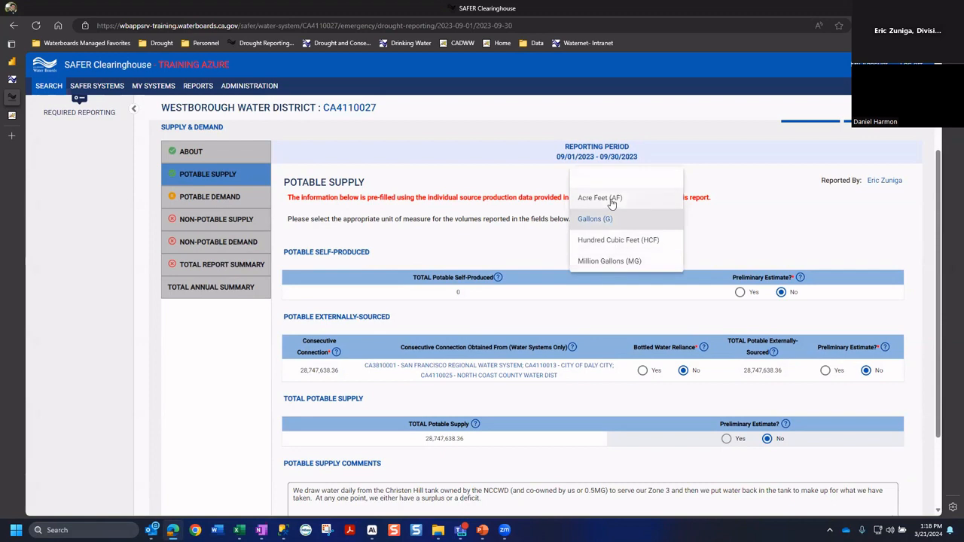
pyautogui.click(612, 220)
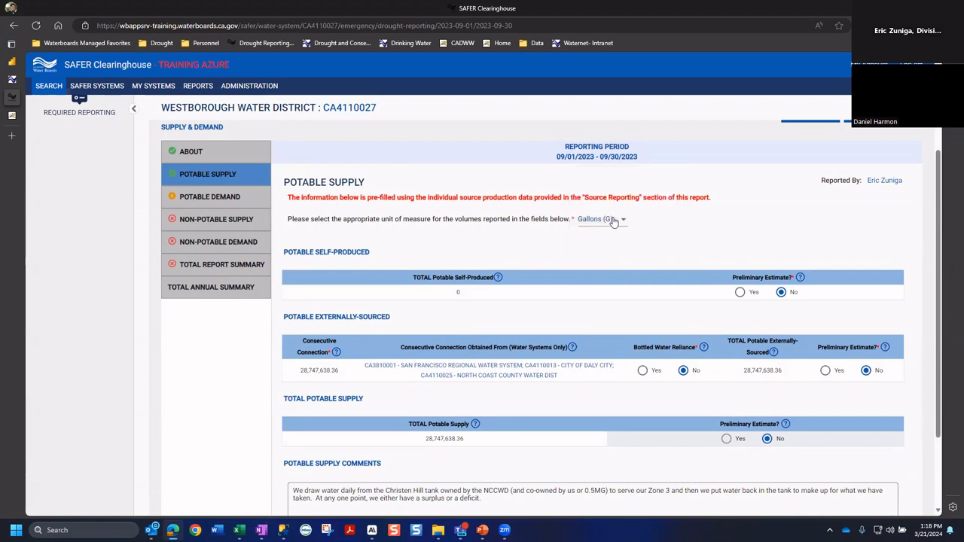
pyautogui.click(614, 220)
pyautogui.click(640, 264)
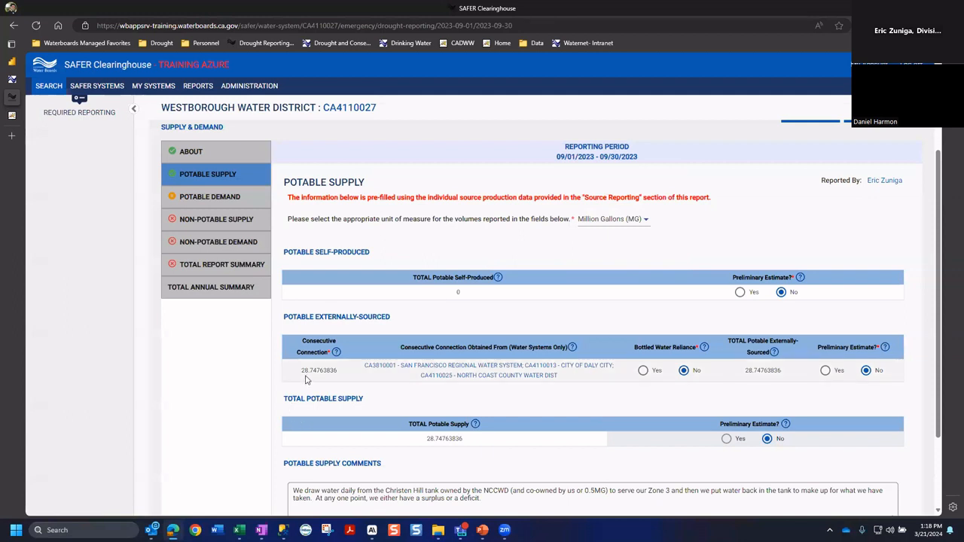
pyautogui.click(613, 219)
pyautogui.click(667, 177)
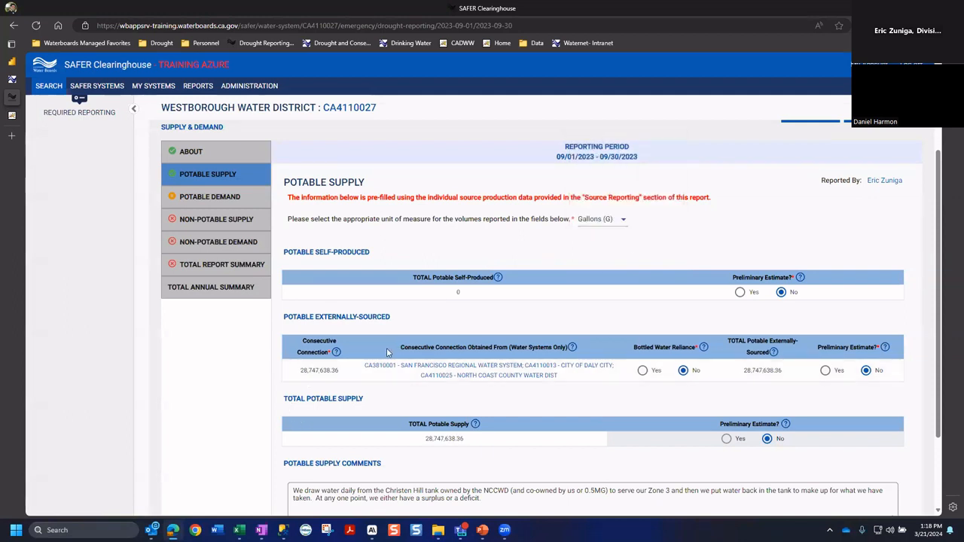
pyautogui.click(596, 220)
pyautogui.click(644, 260)
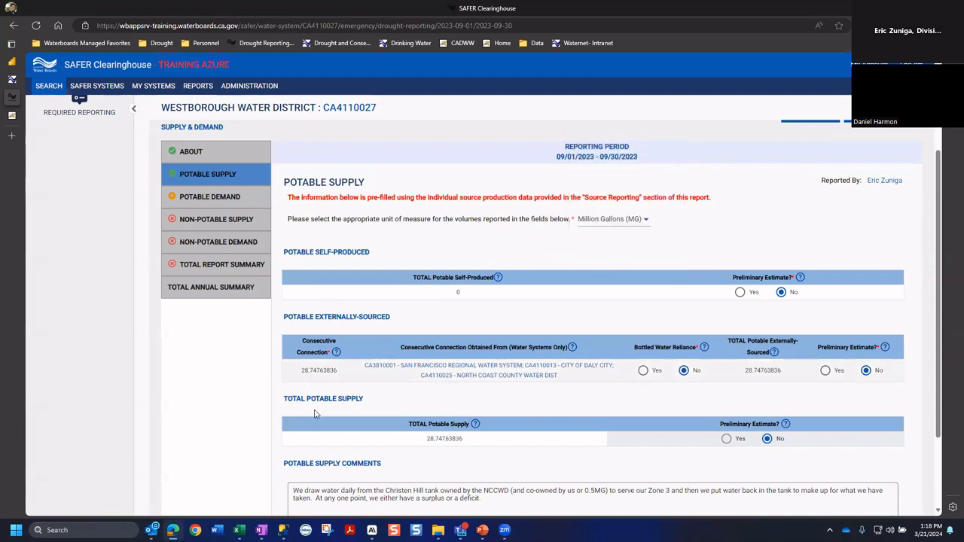
pyautogui.click(596, 220)
pyautogui.click(640, 252)
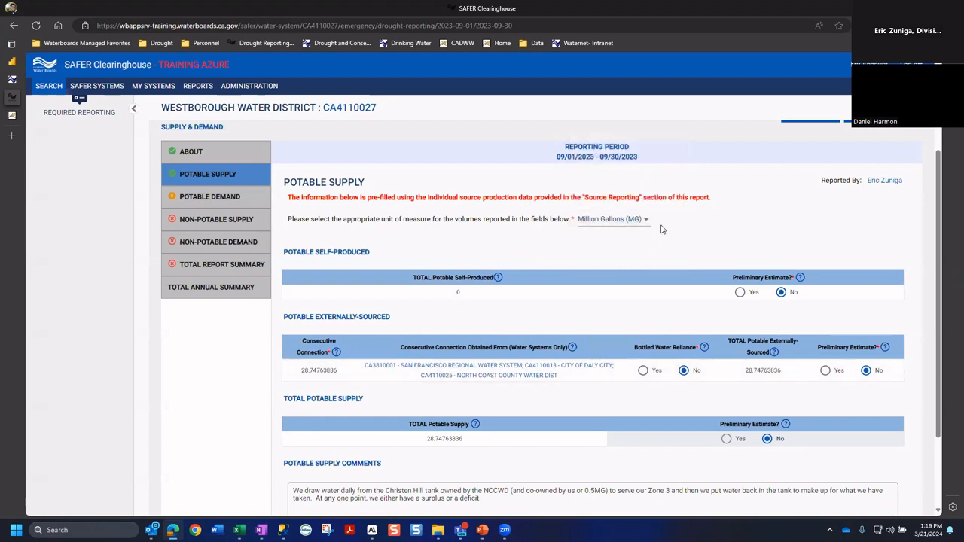
# - Set the potable supply unit of measure to Acre Feet (AF) and check the converted consecutive connection volume
pyautogui.click(623, 222)
pyautogui.click(614, 156)
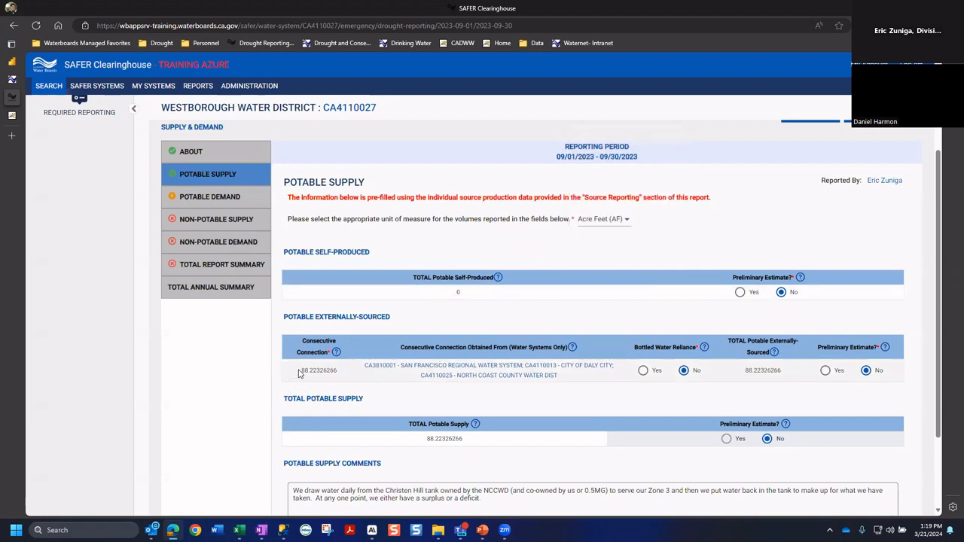
pyautogui.moveTo(300, 371); pyautogui.dragTo(343, 370)
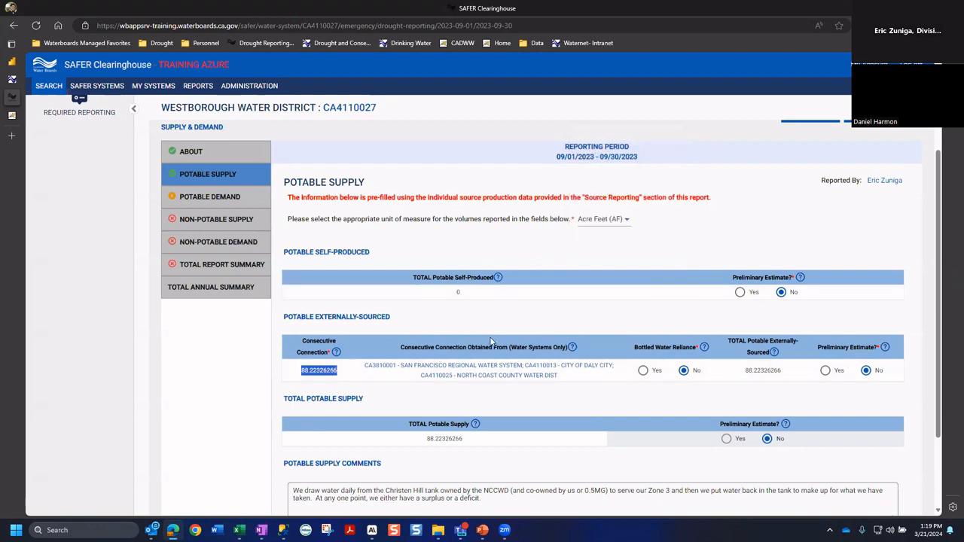
pyautogui.click(616, 329)
# - Review the available units of measure for potable supply, keeping Acre Feet (AF) selected
pyautogui.click(609, 218)
pyautogui.click(618, 224)
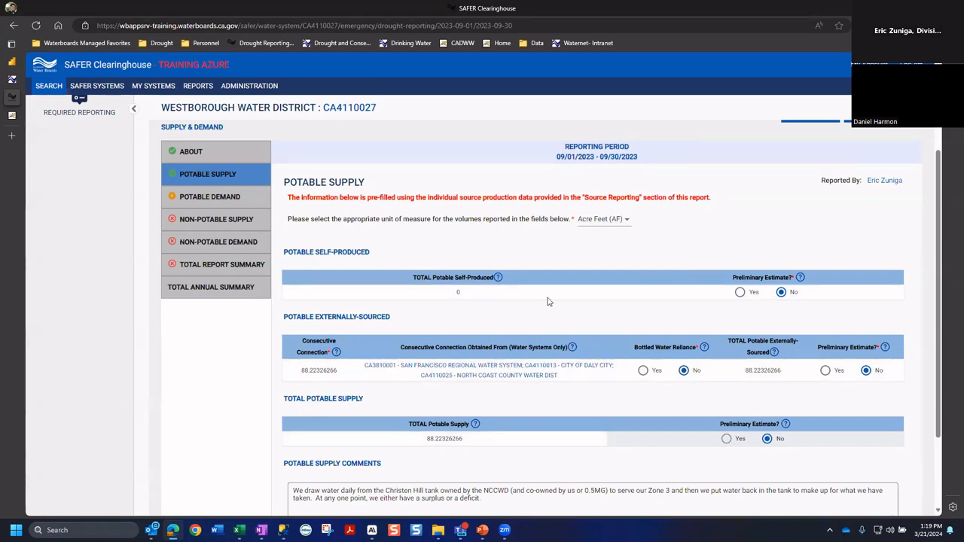
pyautogui.click(607, 218)
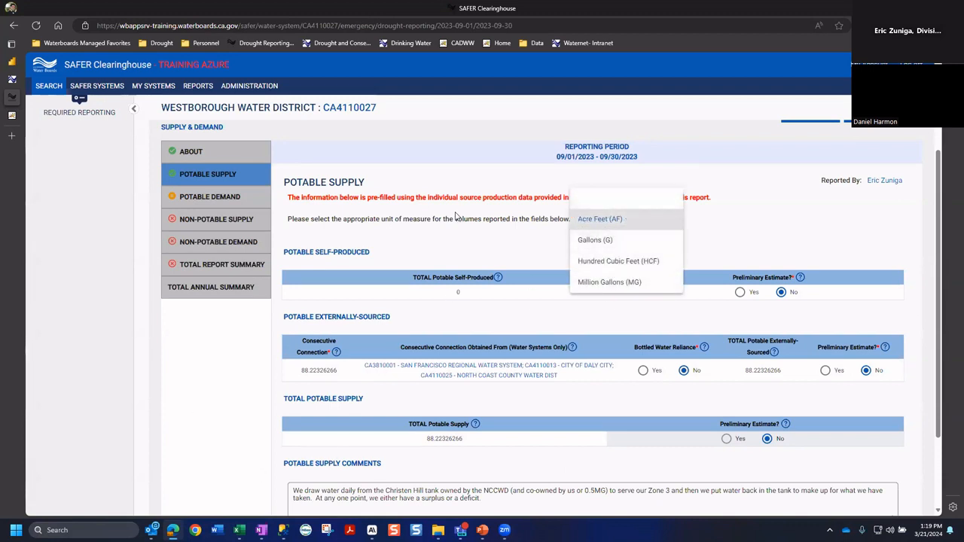
pyautogui.click(495, 245)
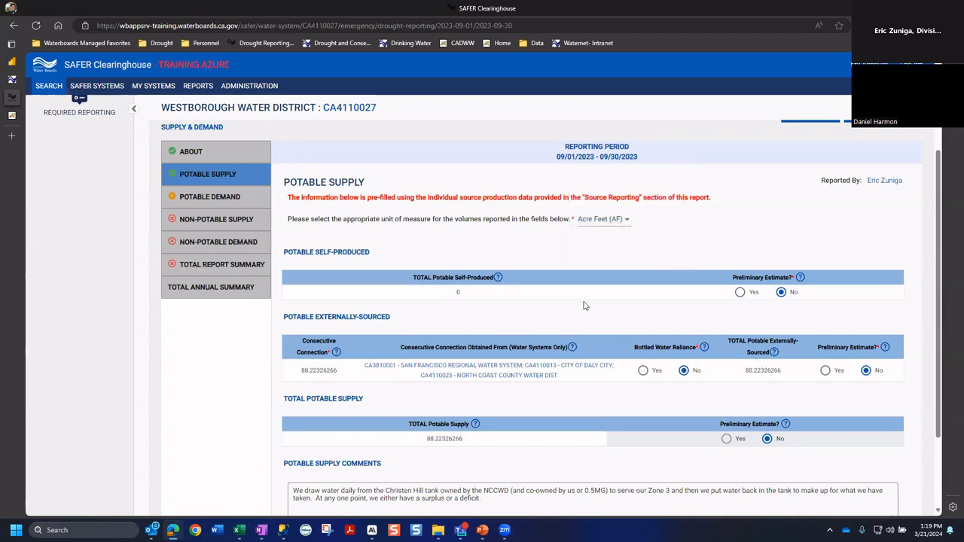
pyautogui.click(618, 219)
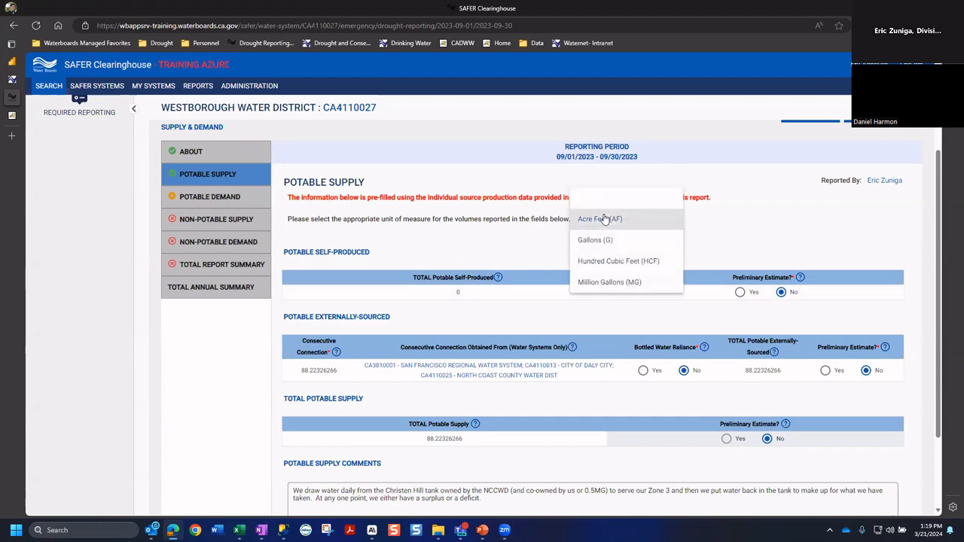
pyautogui.click(498, 245)
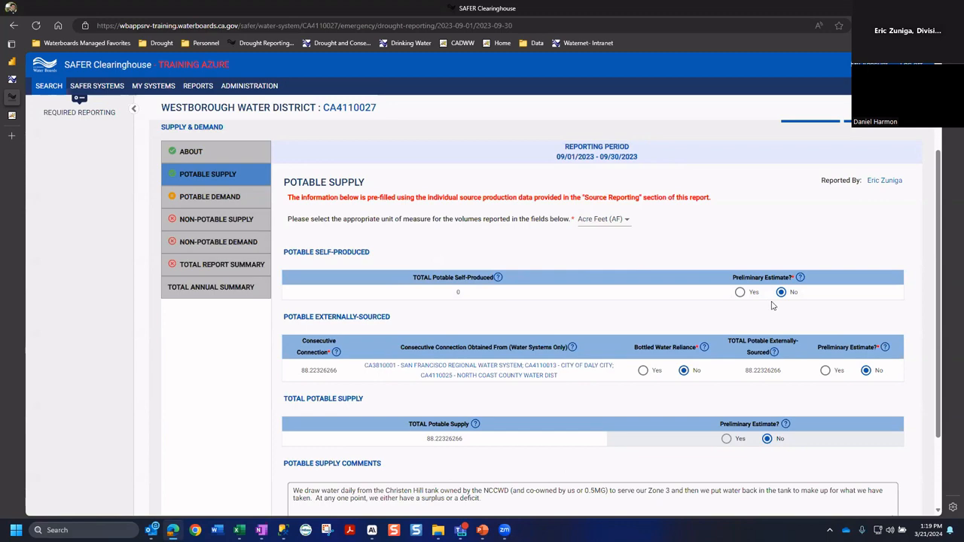
# - Read the help on the Preliminary Estimate question for potable self-produced water and review the surrounding report sections
pyautogui.scroll(1, 761, 256)
pyautogui.scroll(-2, 754, 217)
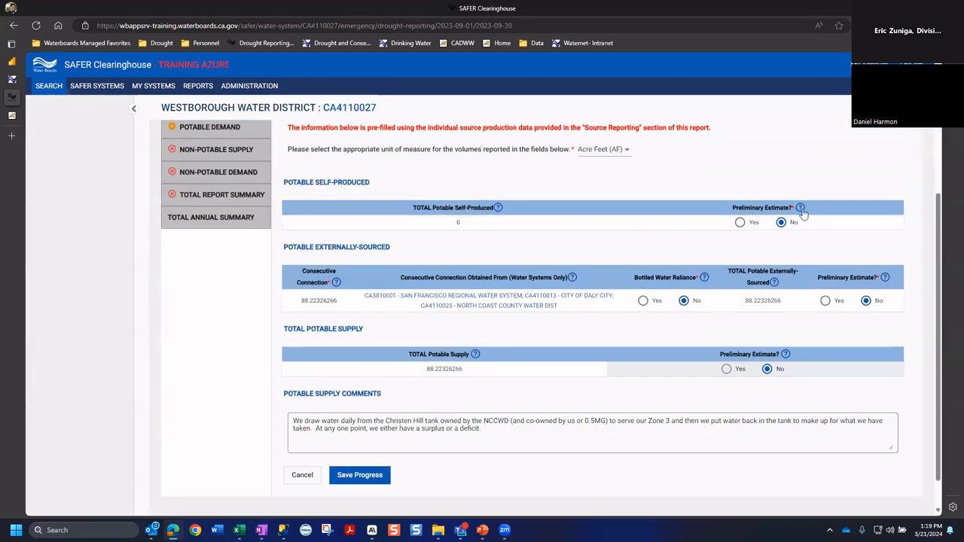
pyautogui.click(801, 208)
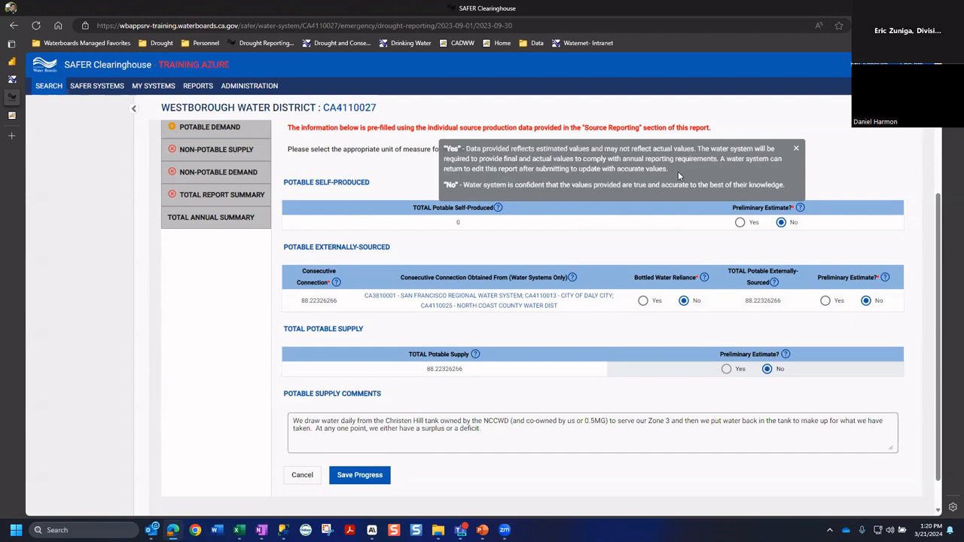
pyautogui.scroll(3, 423, 238)
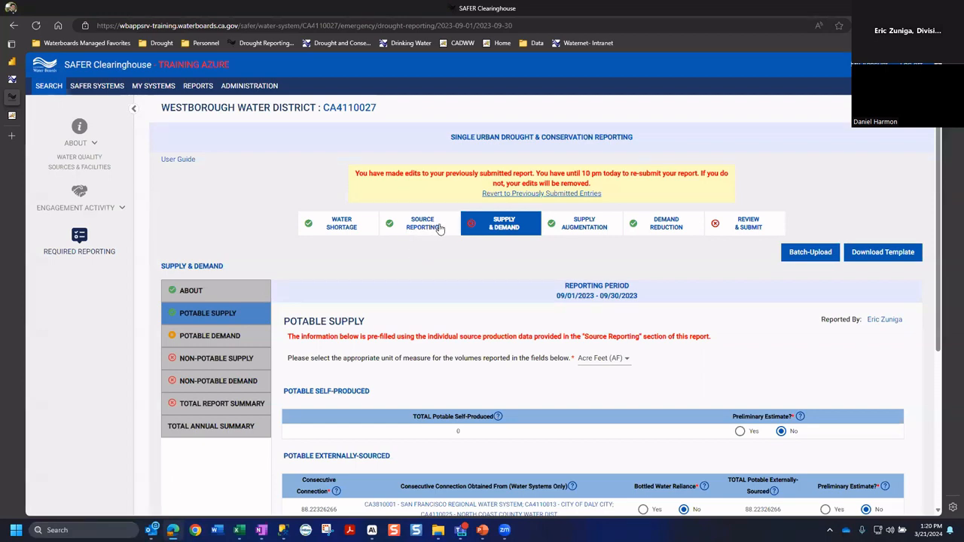
pyautogui.scroll(-2, 668, 255)
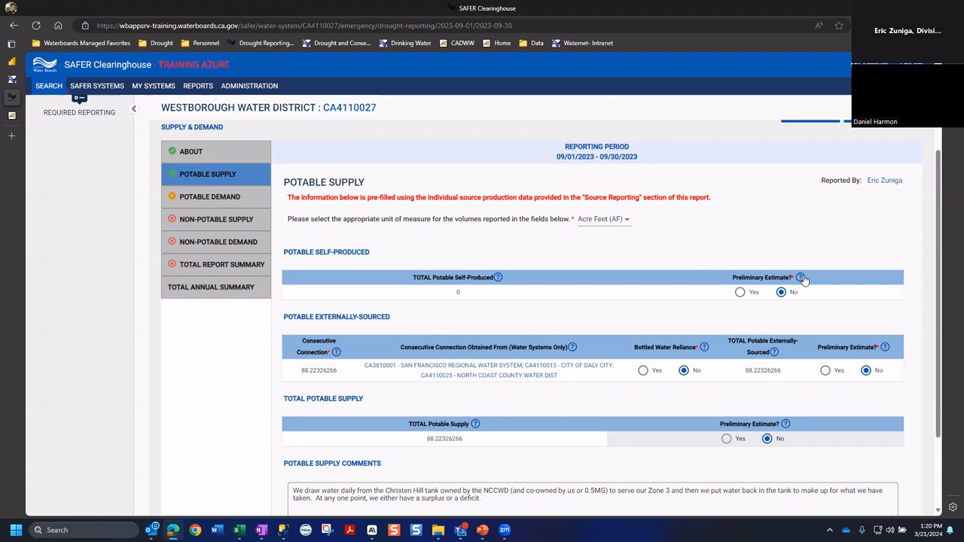
pyautogui.scroll(2, 618, 256)
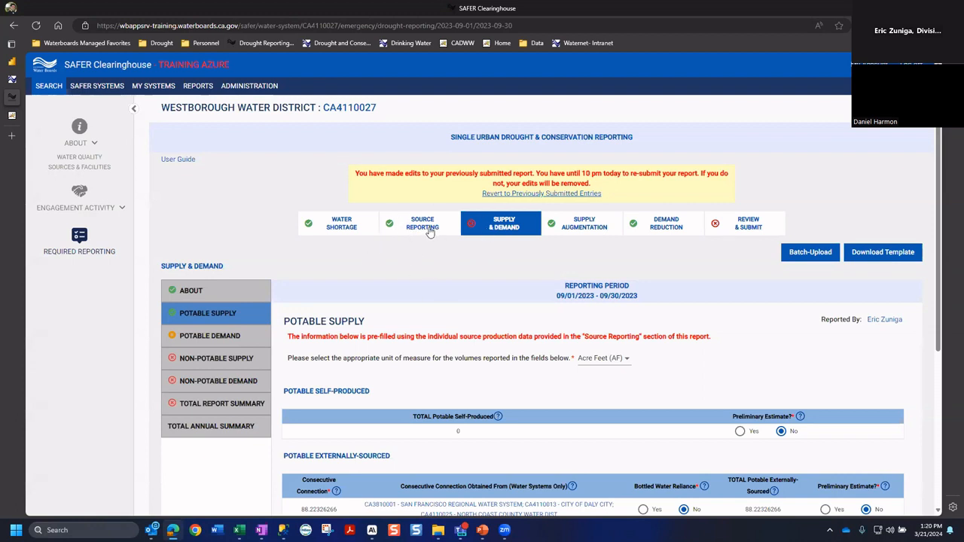
pyautogui.scroll(-2, 429, 269)
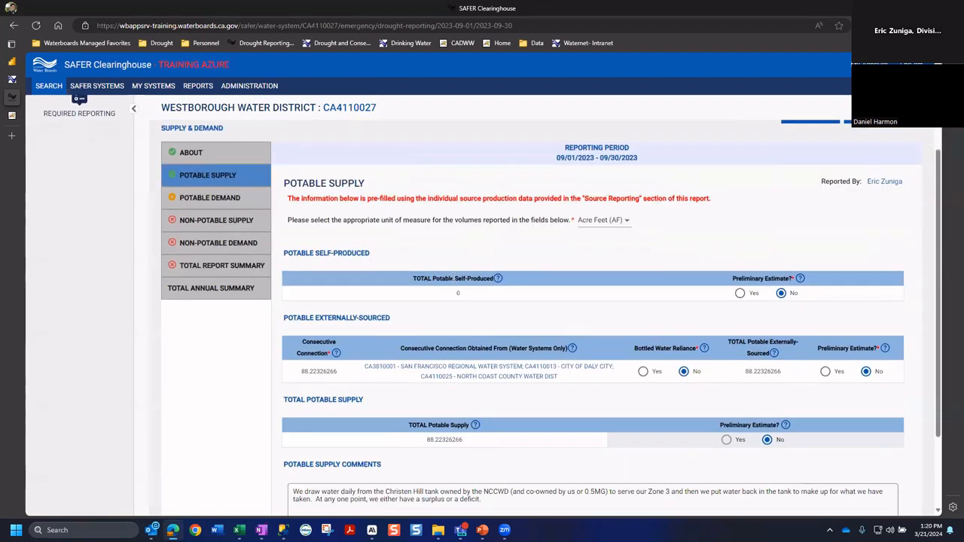
pyautogui.scroll(2, 429, 269)
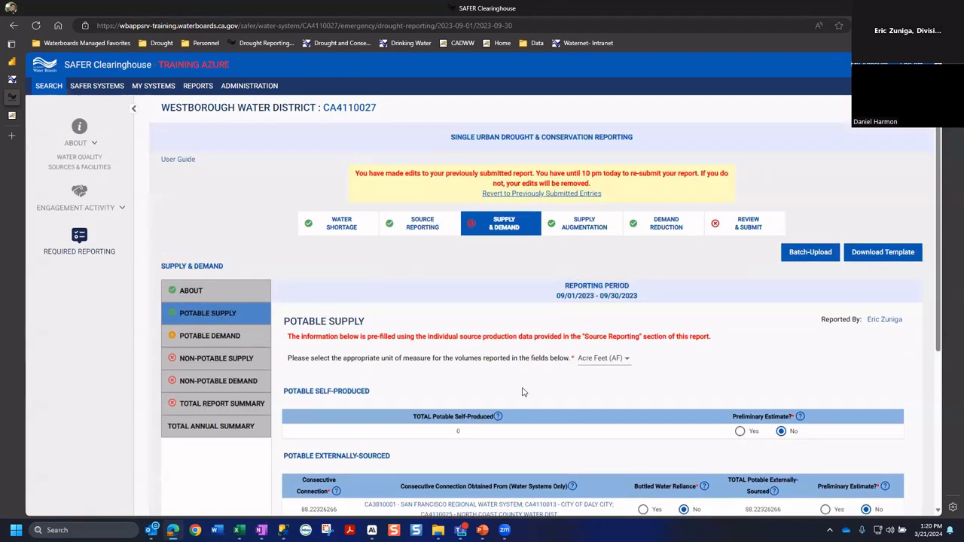
# - Try to answer Yes to Preliminary Estimate for the potable self-produced total
pyautogui.scroll(-3, 508, 319)
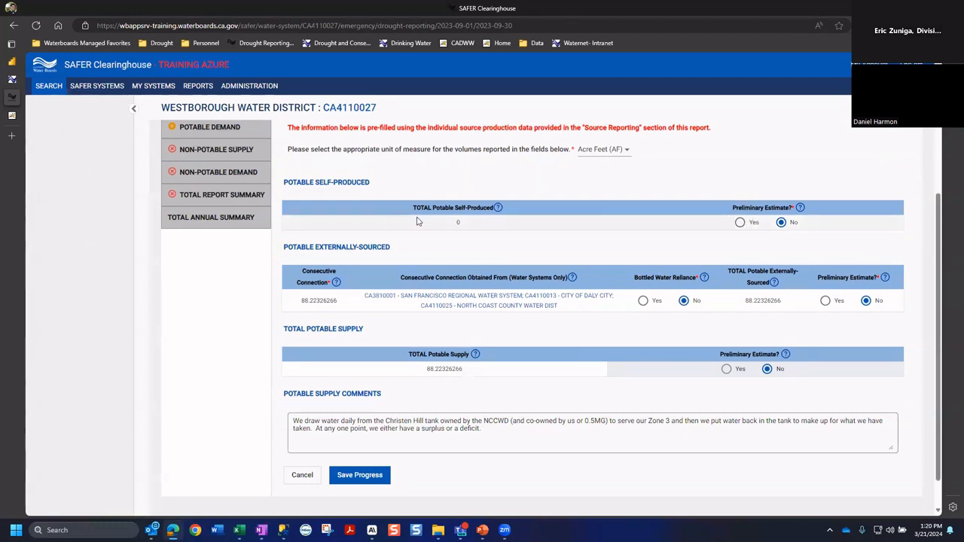
pyautogui.click(740, 223)
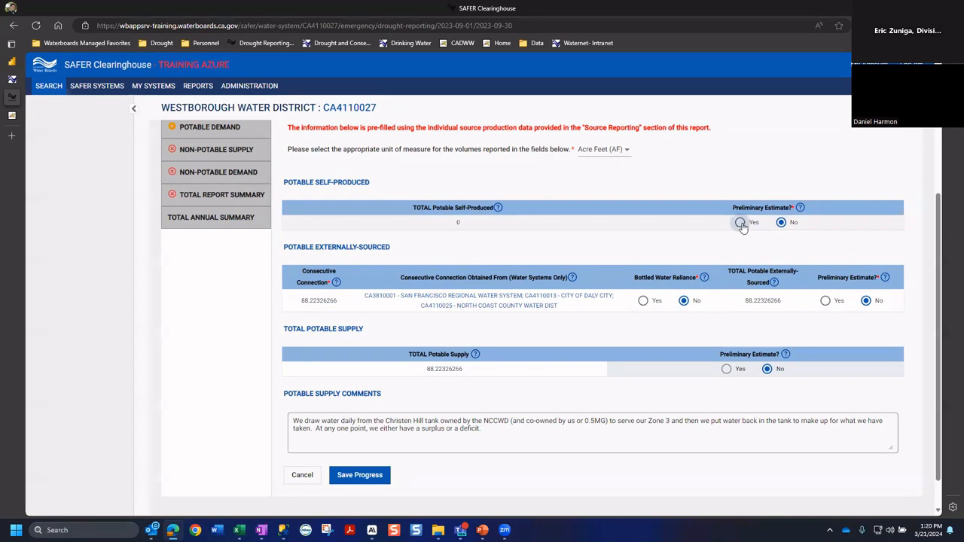
# - Answer Yes to Preliminary Estimate for the potable self-produced total and read the question's help on annual reporting requirements
pyautogui.click(782, 223)
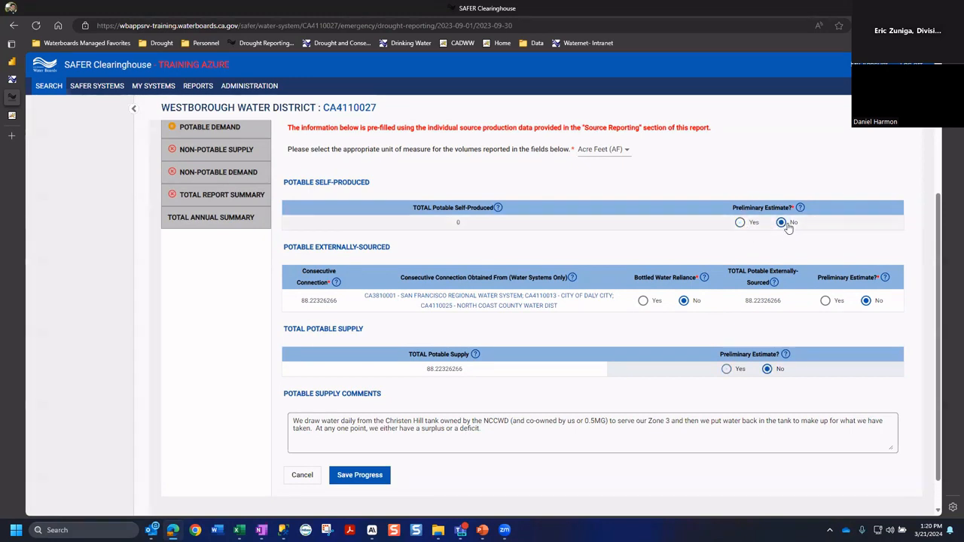
pyautogui.click(741, 223)
pyautogui.click(801, 208)
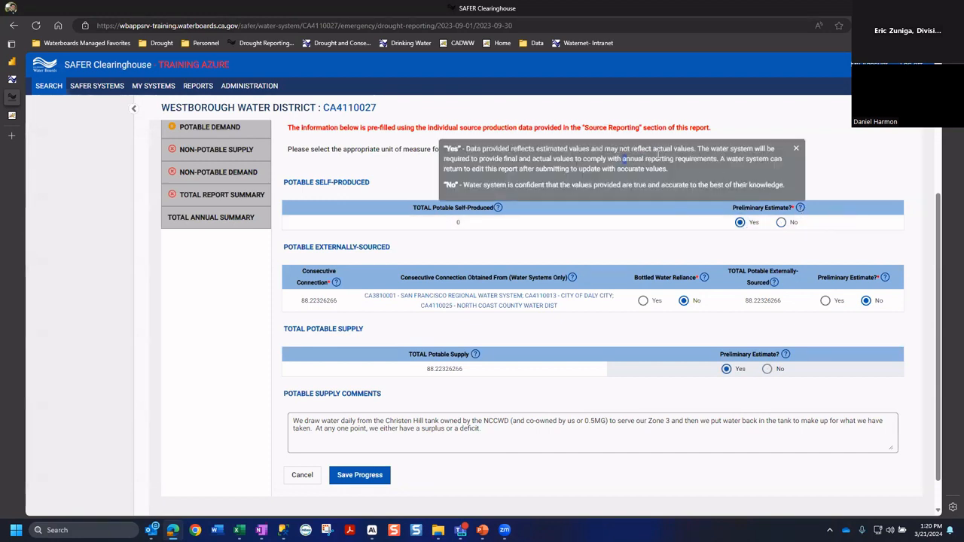
pyautogui.moveTo(623, 159); pyautogui.dragTo(722, 159)
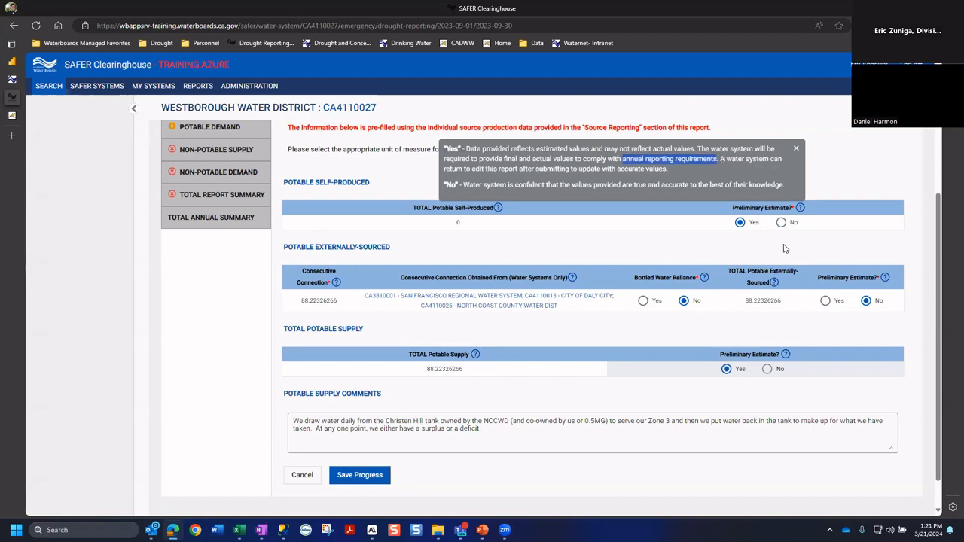
pyautogui.click(794, 150)
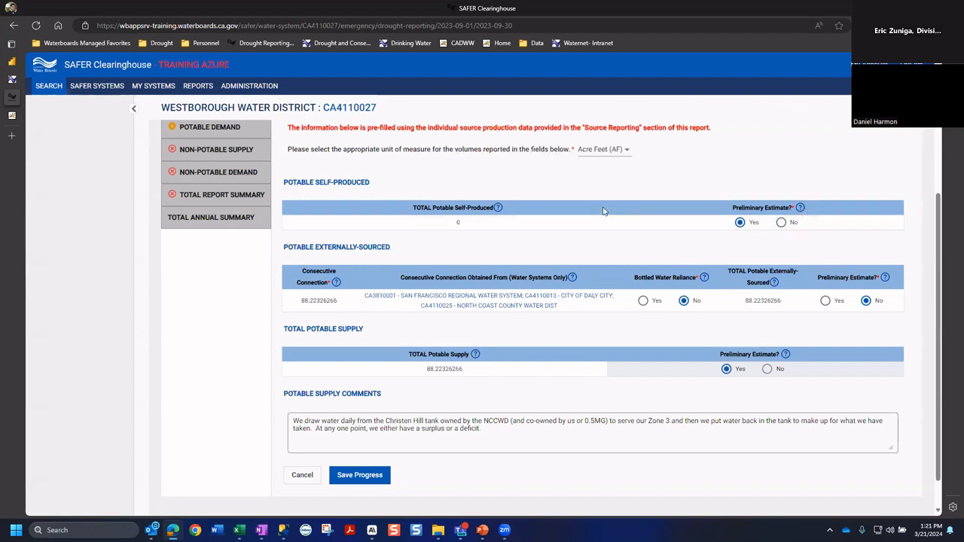
# - Review the potable supply comments, the externally-sourced water entries and the rest of the Potable Supply section
pyautogui.scroll(-1, 573, 343)
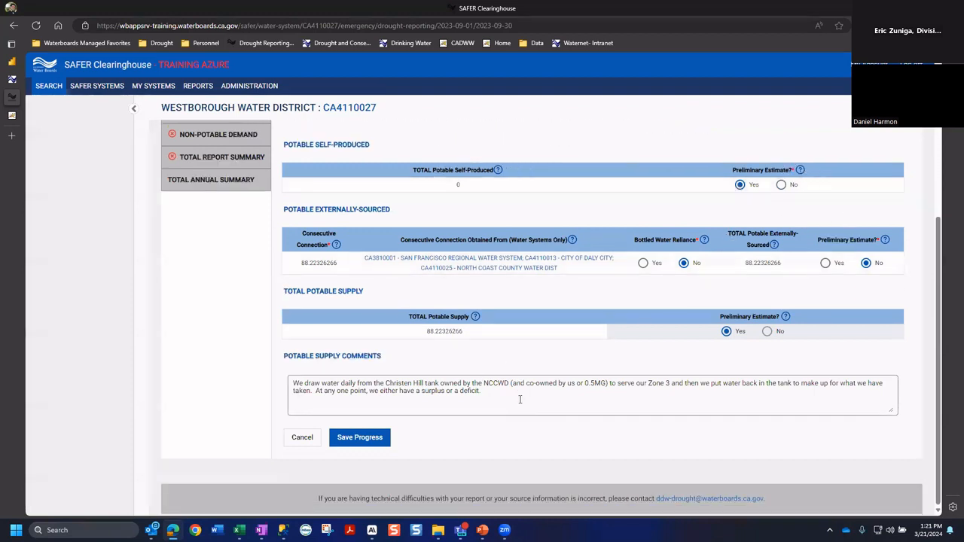
pyautogui.moveTo(486, 391); pyautogui.dragTo(253, 404)
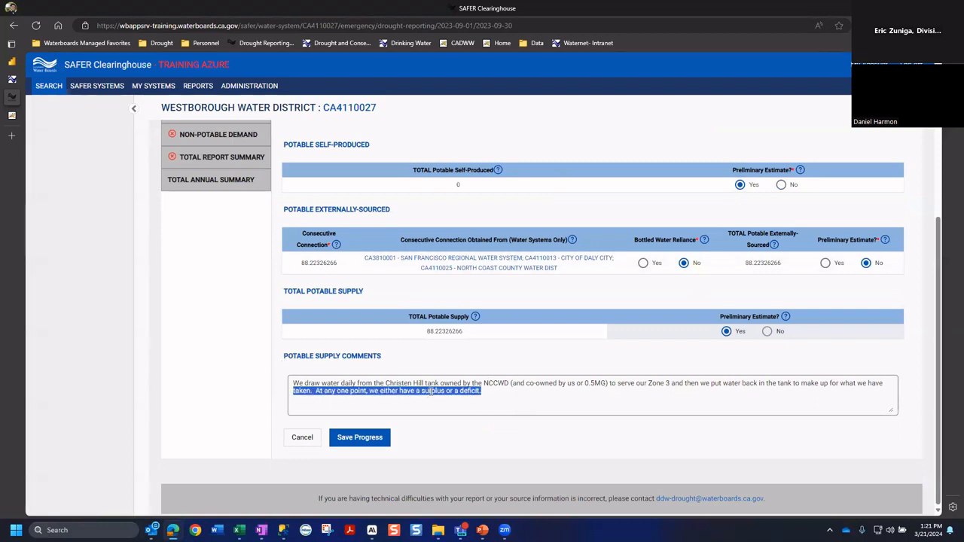
pyautogui.scroll(2, 497, 374)
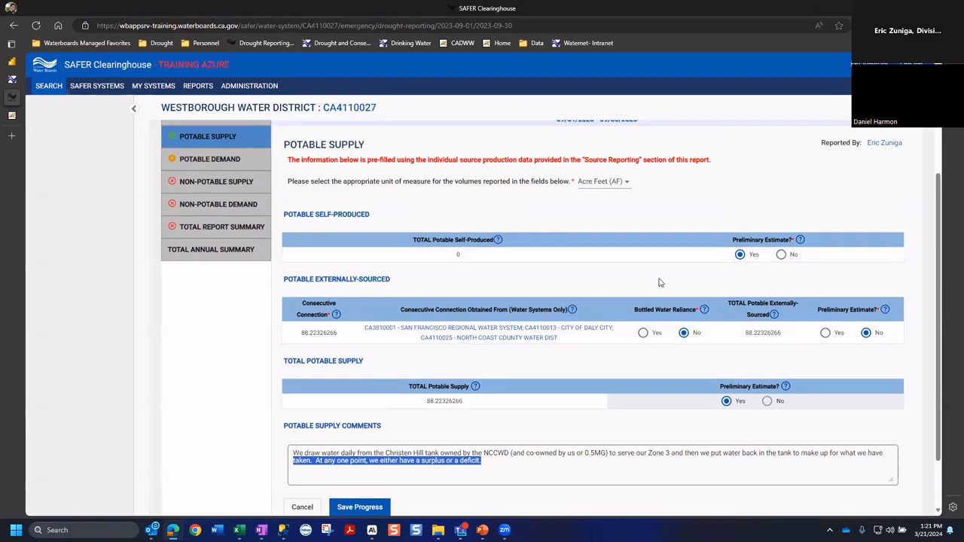
pyautogui.scroll(-2, 427, 350)
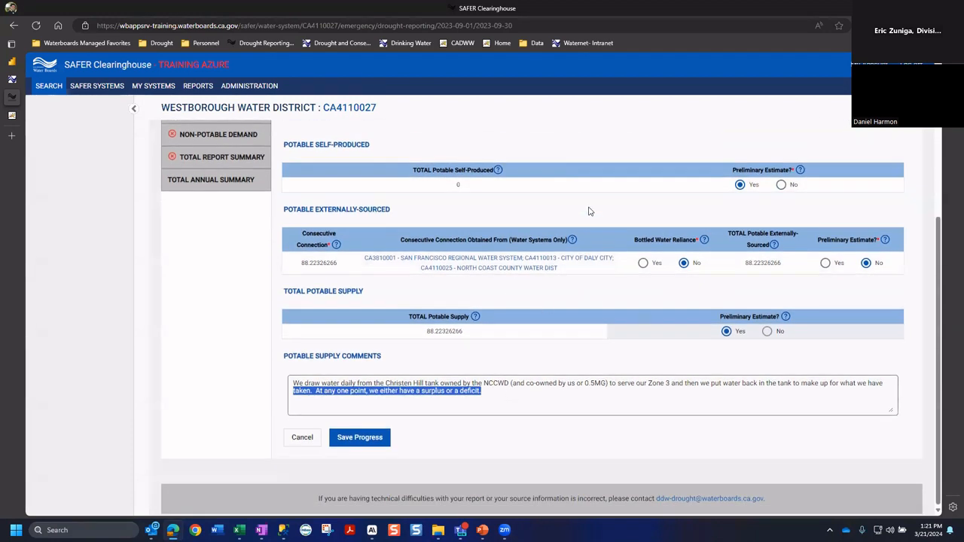
pyautogui.click(615, 211)
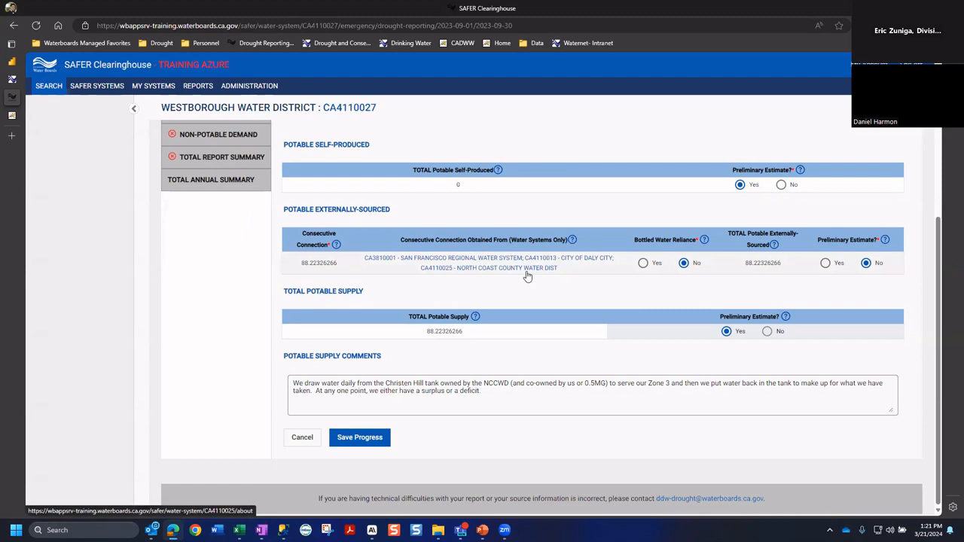
pyautogui.scroll(3, 452, 272)
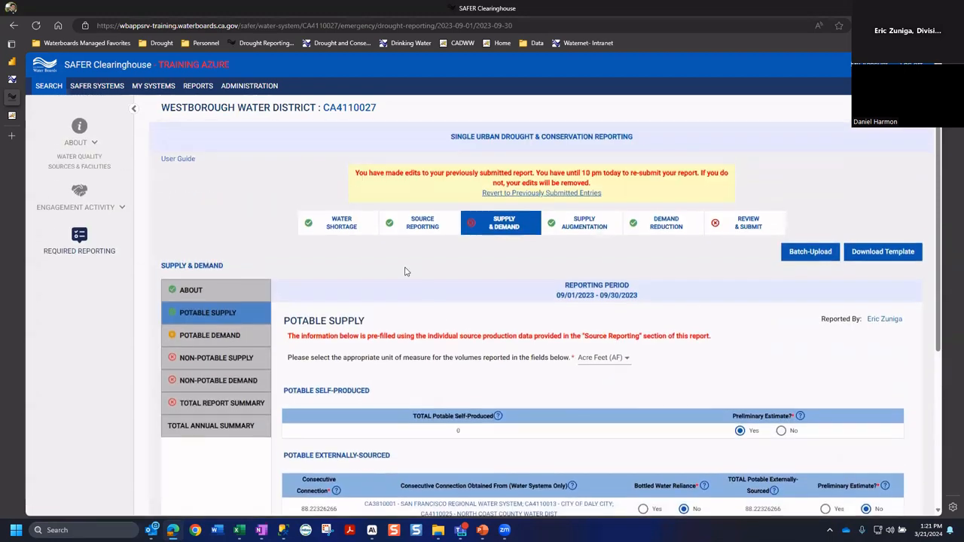
pyautogui.scroll(-3, 419, 226)
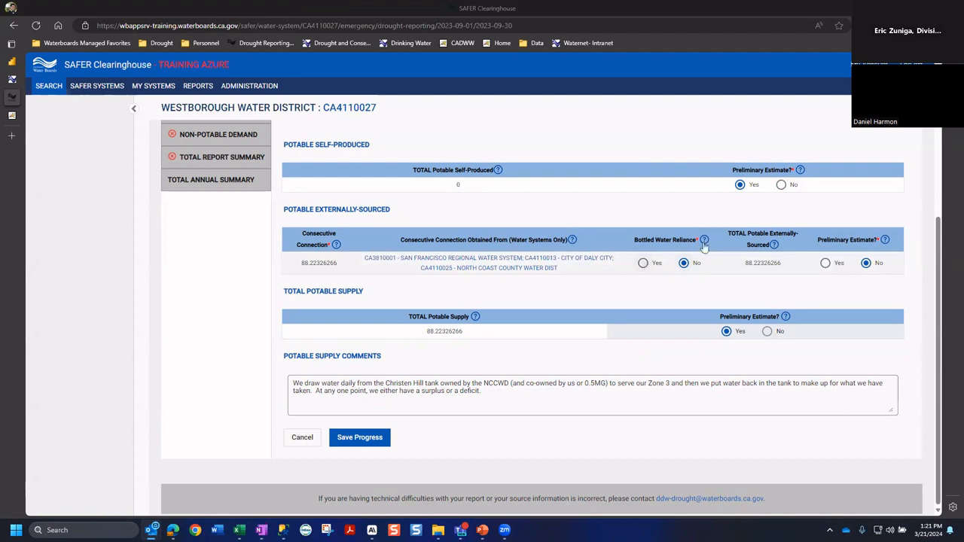
# - Check the help on Bottled Water Reliance, try the Yes answer, and return the selection to No
pyautogui.click(704, 241)
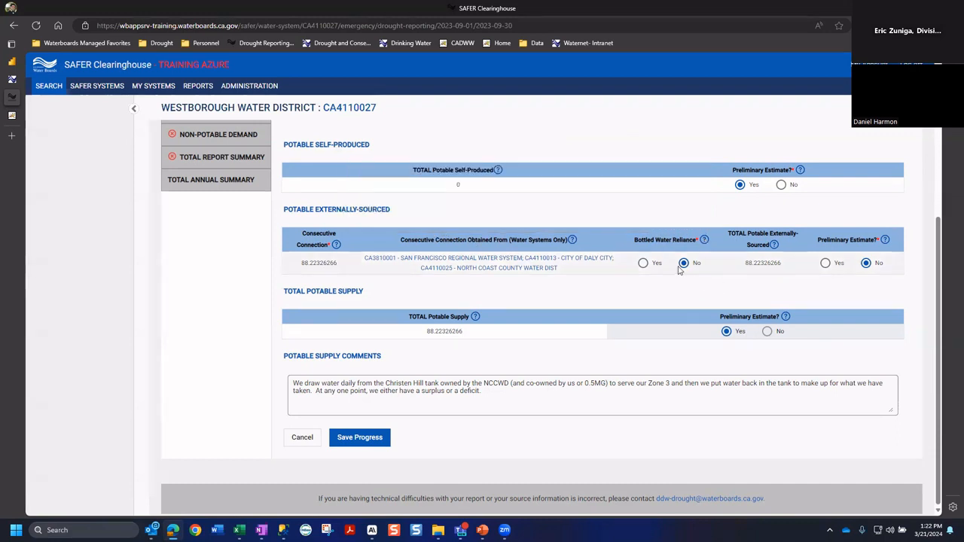
pyautogui.click(642, 264)
pyautogui.click(684, 263)
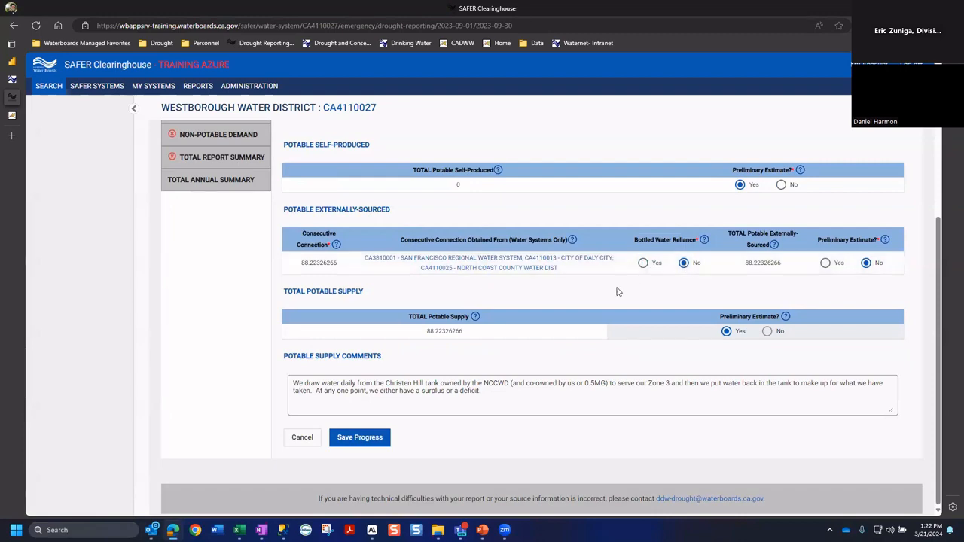
pyautogui.scroll(2, 659, 300)
pyautogui.scroll(-2, 654, 302)
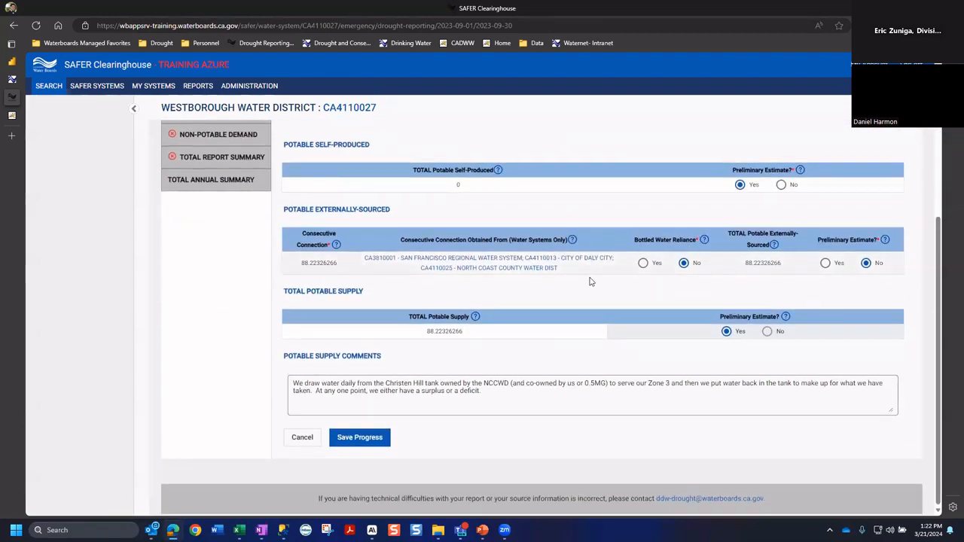
pyautogui.scroll(2, 588, 293)
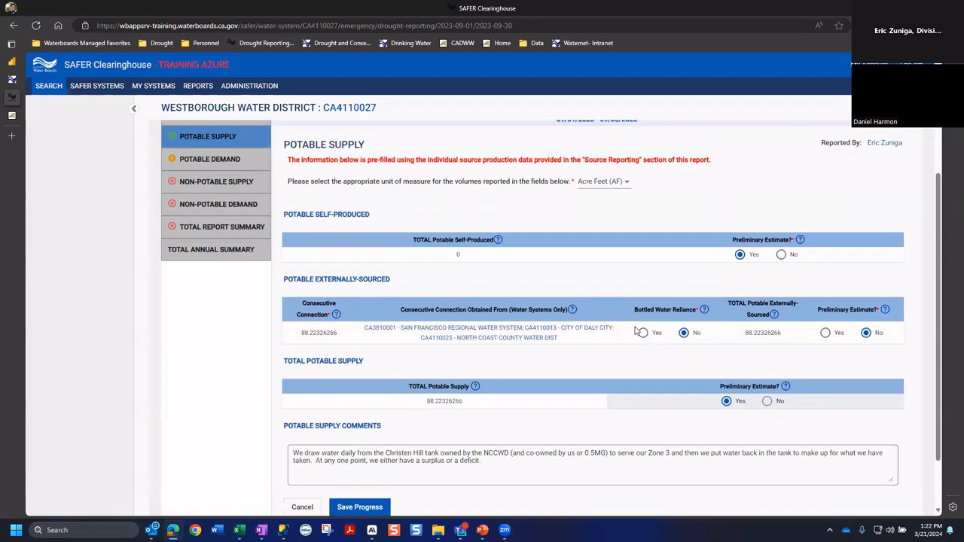
pyautogui.scroll(-2, 565, 306)
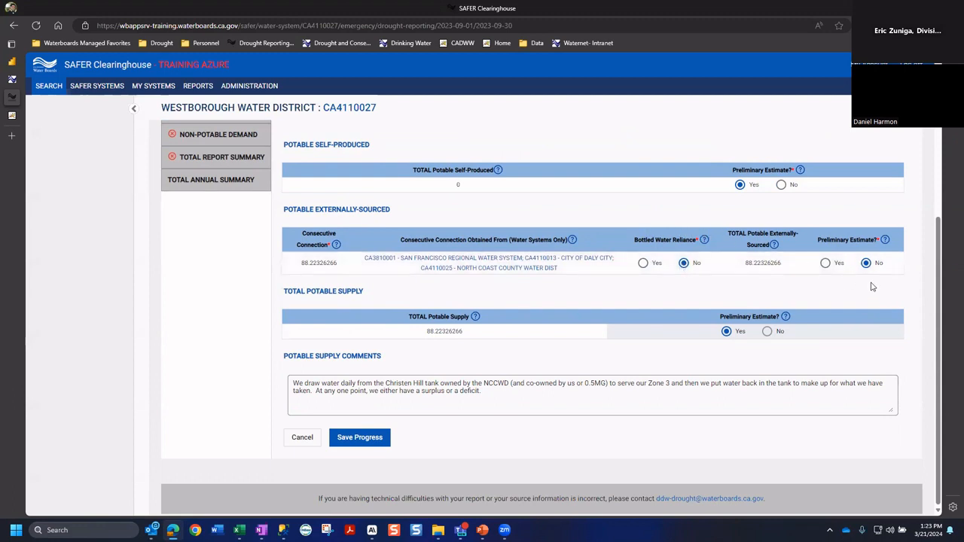
# - Examine the total potable externally-sourced volume, its Preliminary Estimate question and the total potable supply
pyautogui.moveTo(728, 234); pyautogui.dragTo(786, 250)
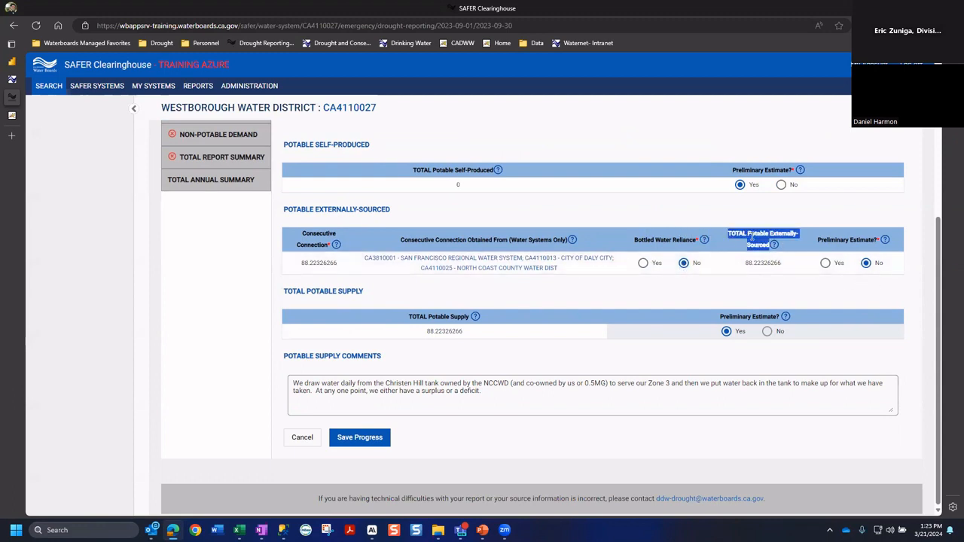
pyautogui.moveTo(880, 240); pyautogui.dragTo(833, 236)
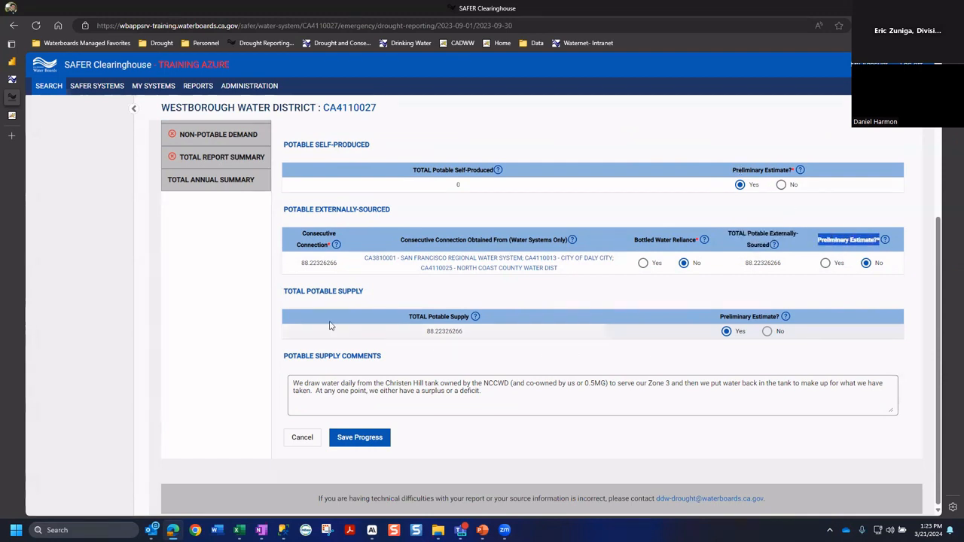
pyautogui.tripleClick(322, 290)
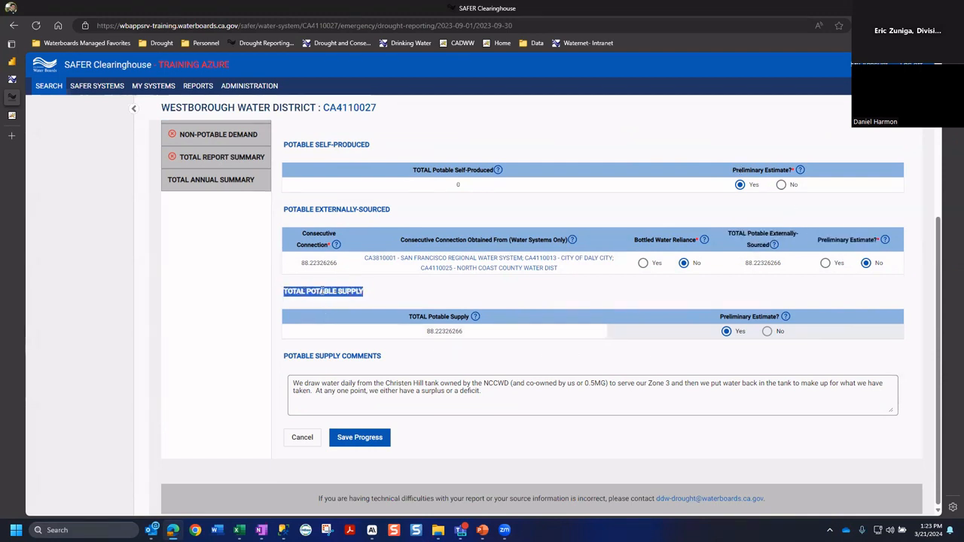
pyautogui.doubleClick(451, 330)
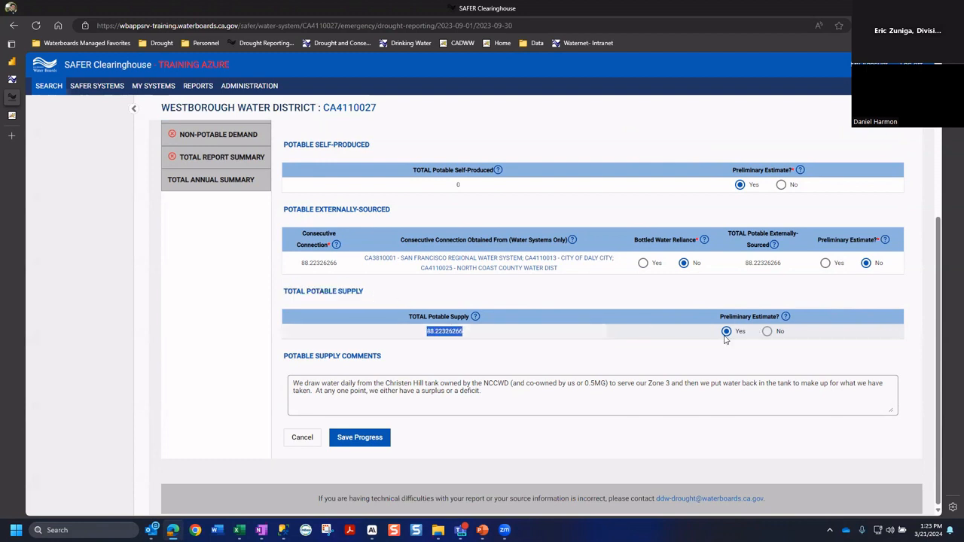
# - Try Preliminary Estimate answers of No for self-produced and Yes for externally-sourced water, and cancel the Potable Supply edits
pyautogui.click(827, 265)
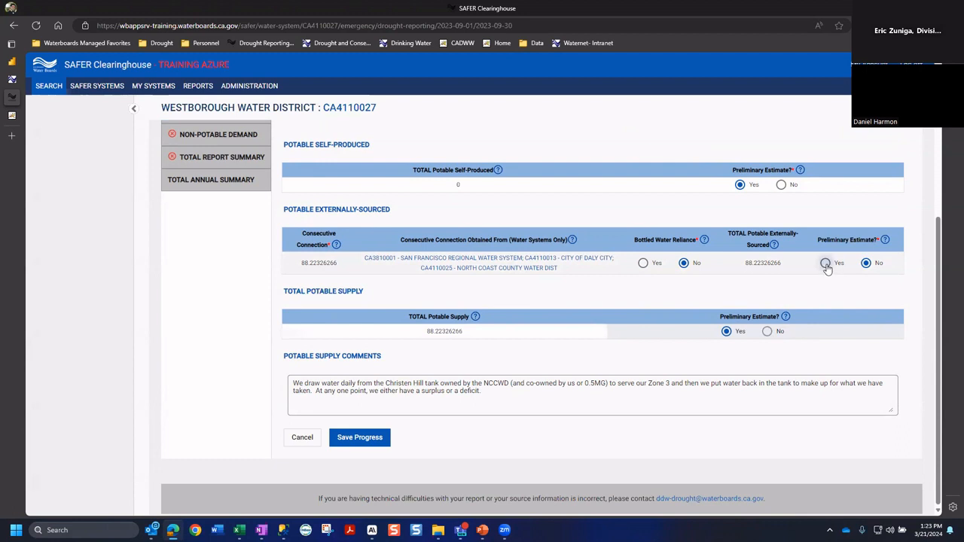
pyautogui.click(782, 186)
pyautogui.click(826, 263)
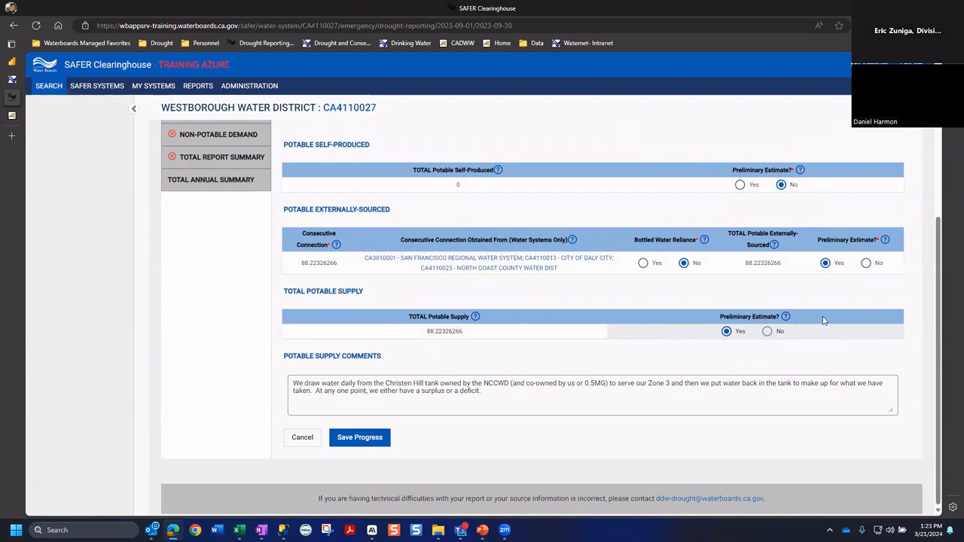
pyautogui.tripleClick(509, 397)
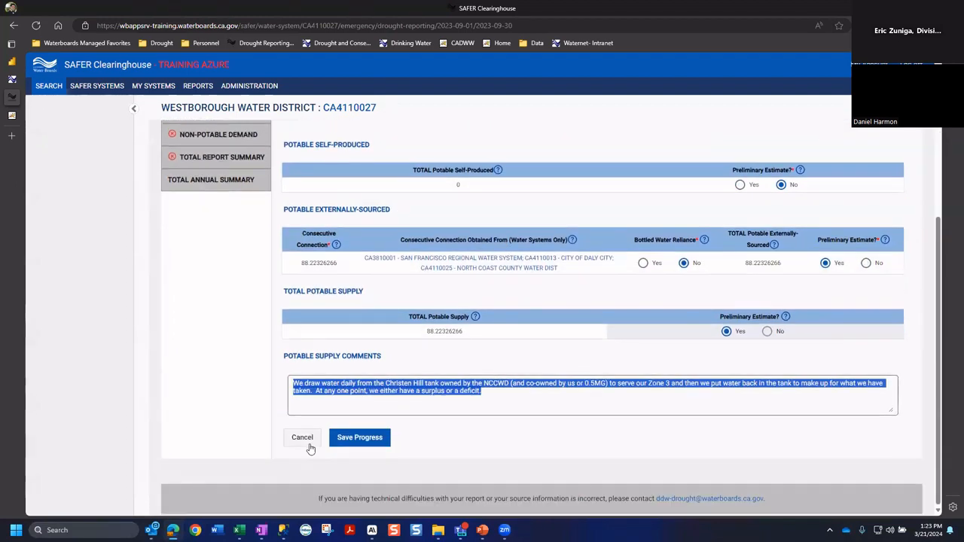
pyautogui.click(304, 438)
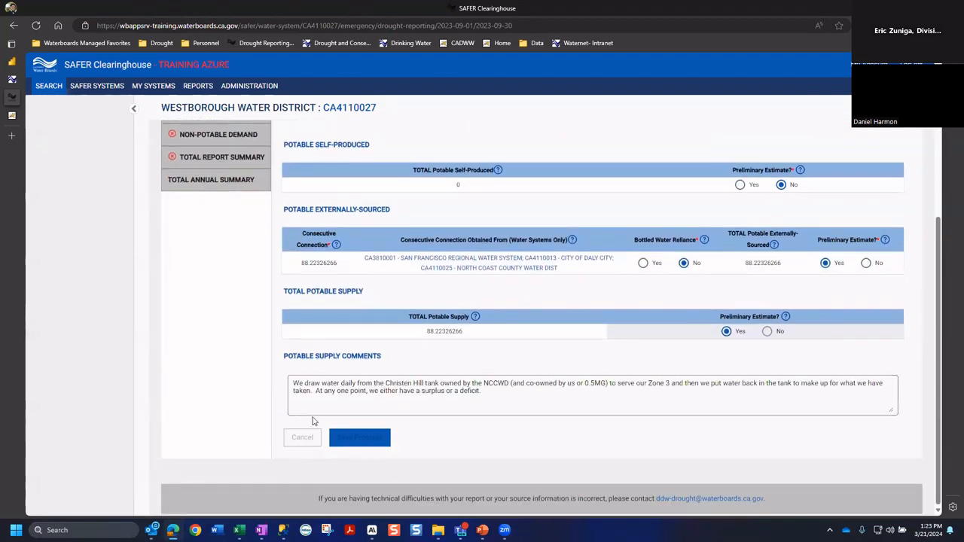
# - Open the Potable Demand section and answer No to metering the potable water delivered to individual customers
pyautogui.click(224, 300)
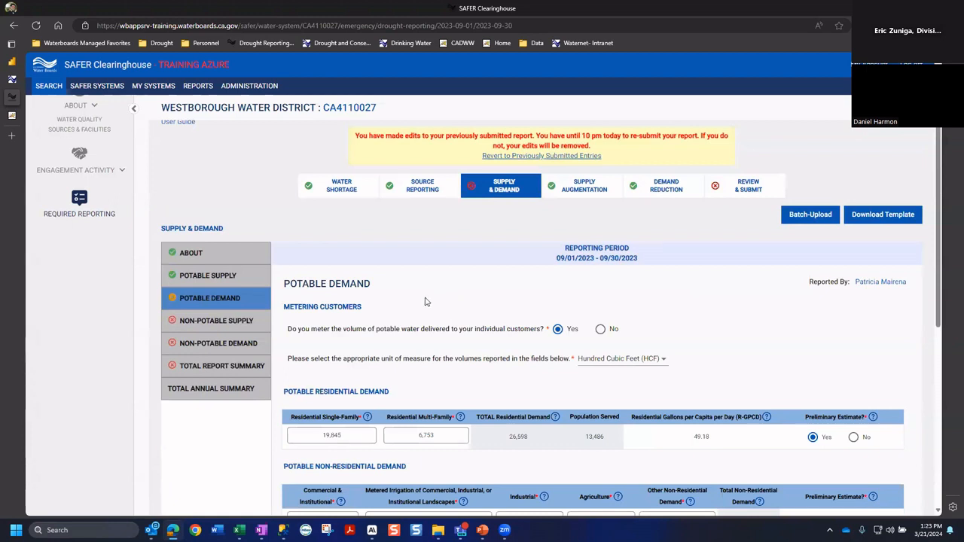
pyautogui.scroll(-2, 351, 285)
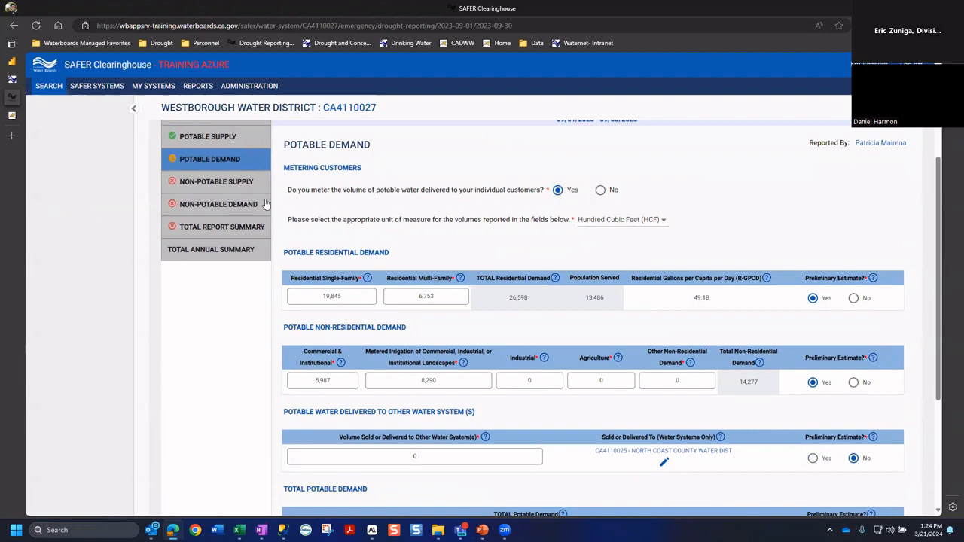
pyautogui.click(607, 191)
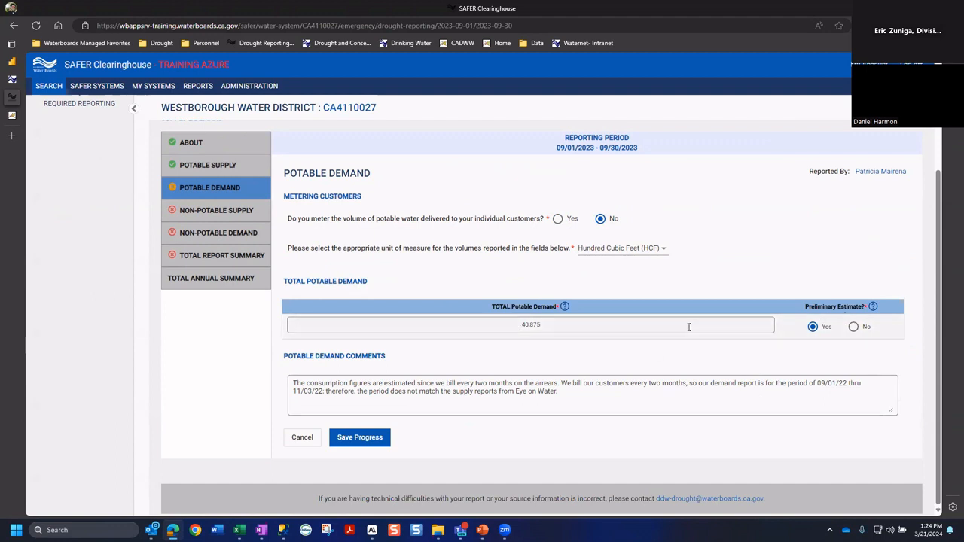
# - Answer No to Preliminary Estimate for the total potable demand and set the unit of measure to Gallons (G)
pyautogui.doubleClick(821, 306)
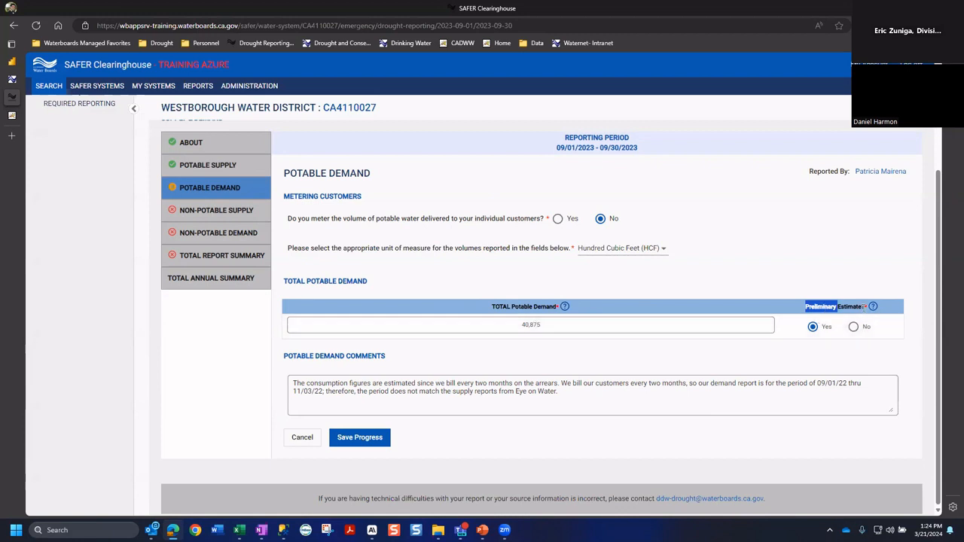
pyautogui.click(853, 327)
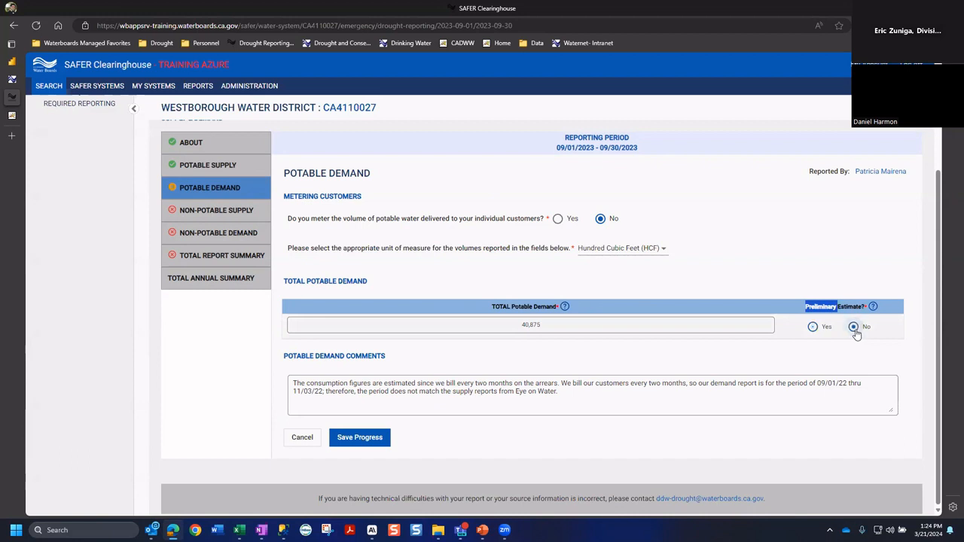
pyautogui.click(597, 254)
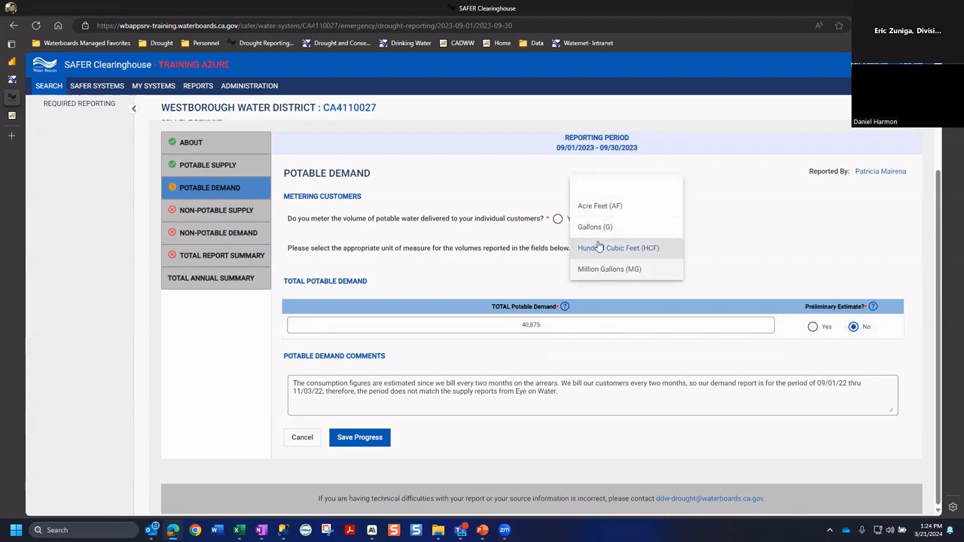
pyautogui.click(608, 255)
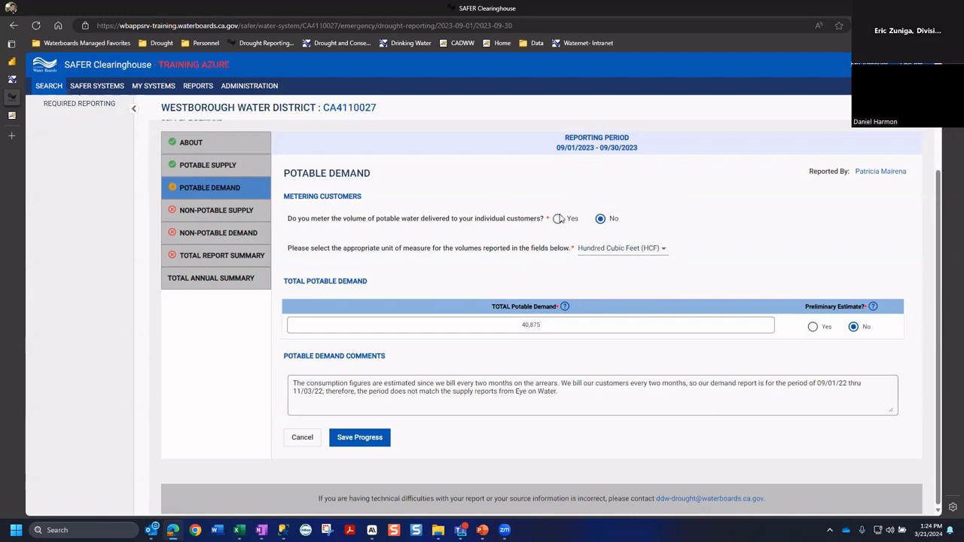
pyautogui.click(608, 258)
pyautogui.click(595, 228)
# - Compare the potable demand fields for the Yes and No metering answers, leaving No selected, and review the question's wording
pyautogui.click(559, 221)
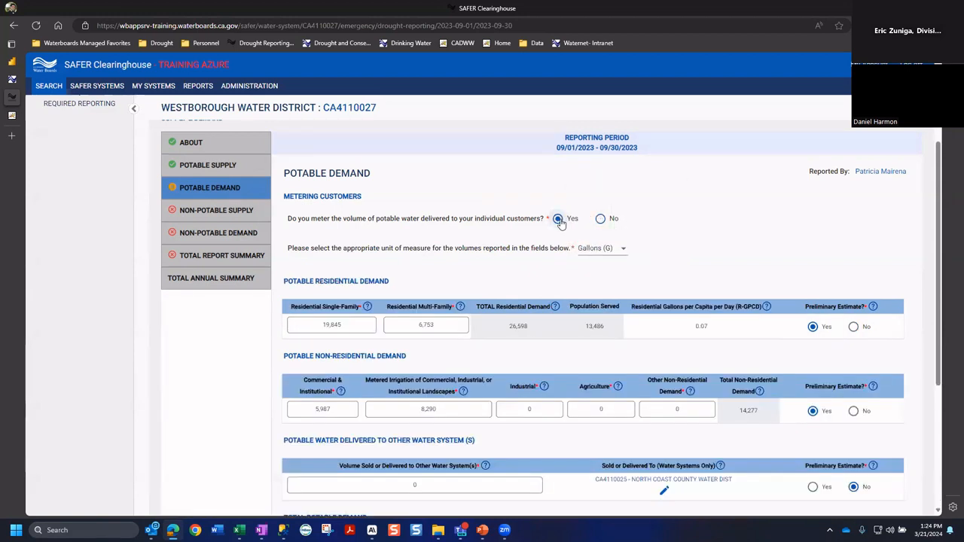
pyautogui.click(601, 220)
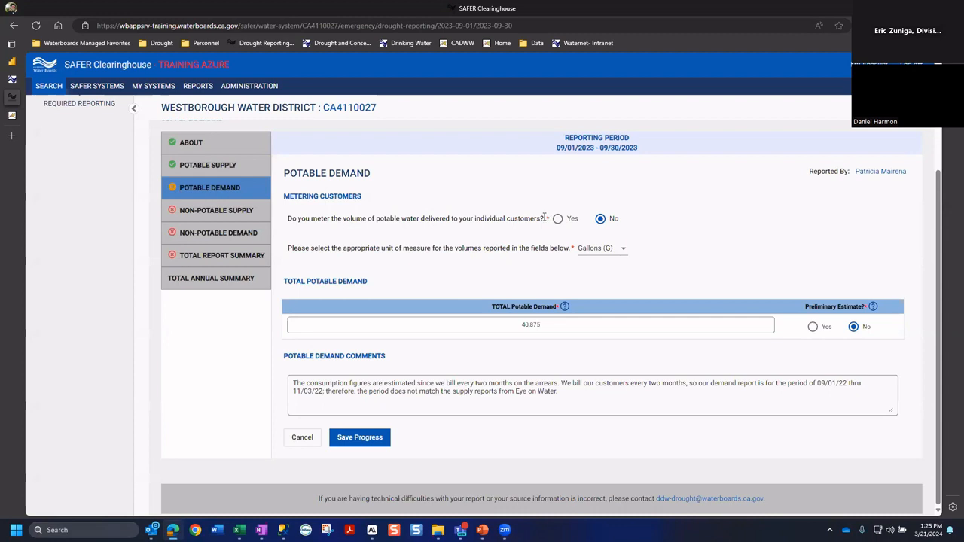
pyautogui.tripleClick(373, 218)
pyautogui.click(388, 220)
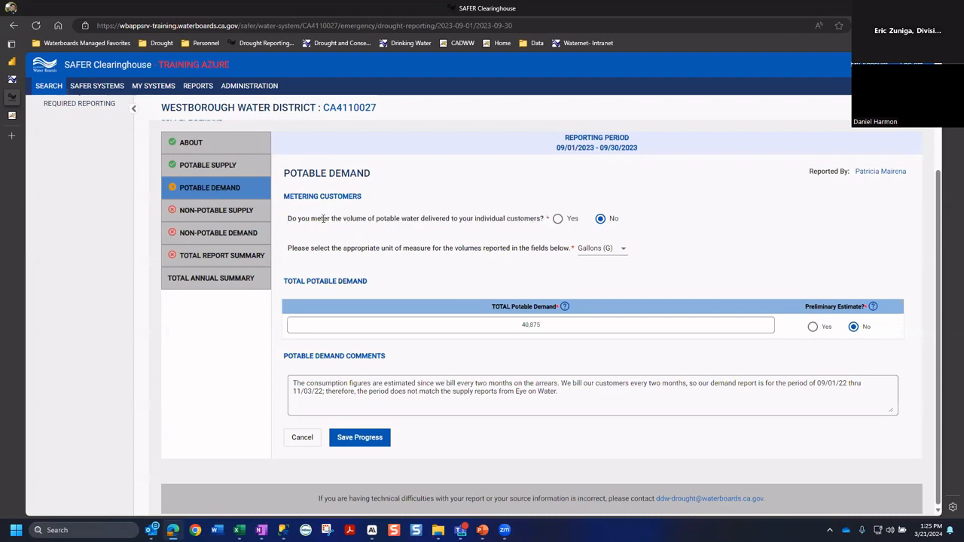
pyautogui.doubleClick(322, 218)
pyautogui.click(323, 219)
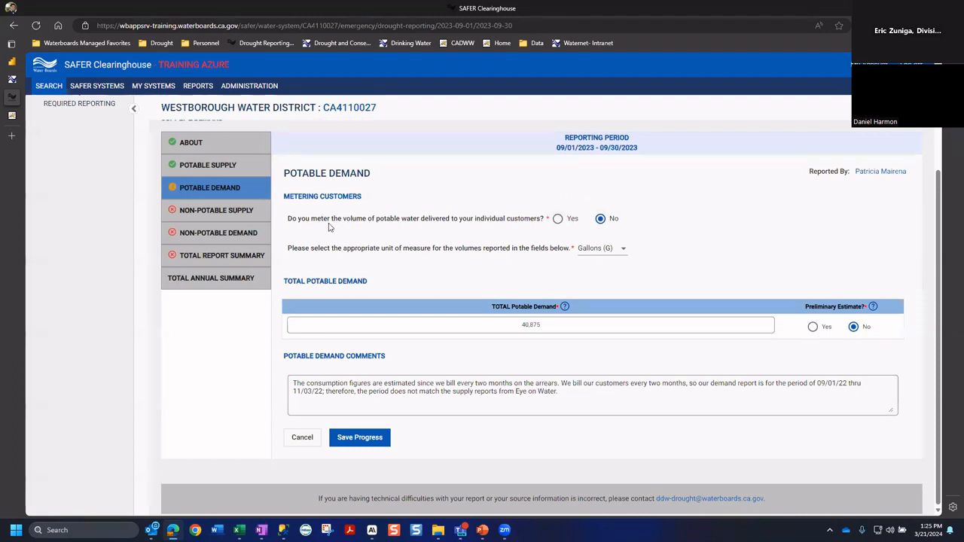
# - Answer Yes to metering the potable water delivered to individual customers and read the help definition for Residential Single-Family demand
pyautogui.click(571, 220)
pyautogui.scroll(-2, 443, 247)
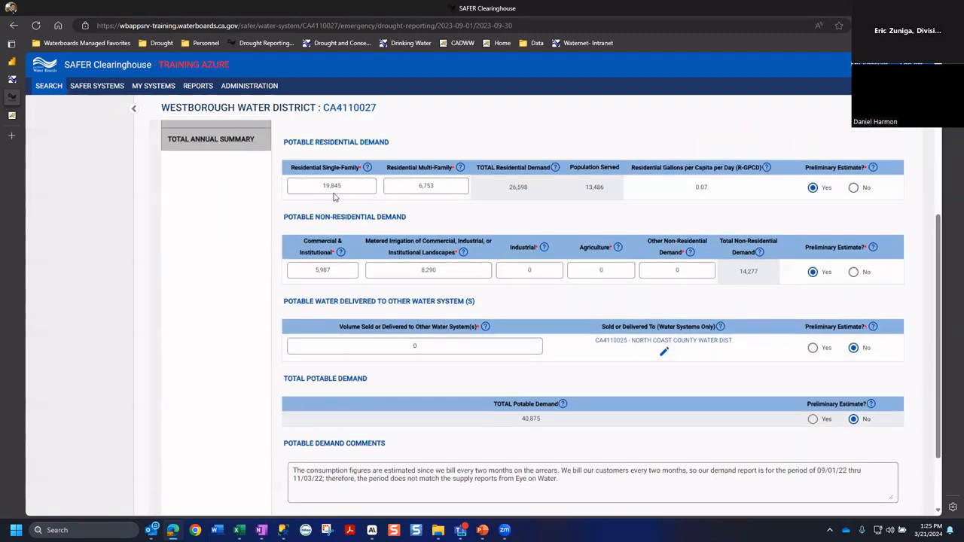
pyautogui.tripleClick(313, 169)
pyautogui.click(315, 169)
pyautogui.click(368, 167)
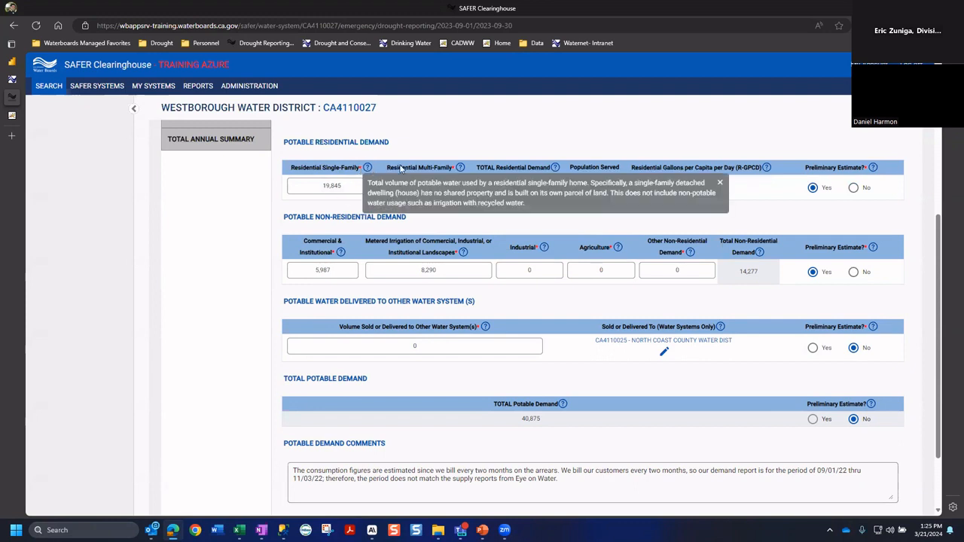
pyautogui.click(367, 168)
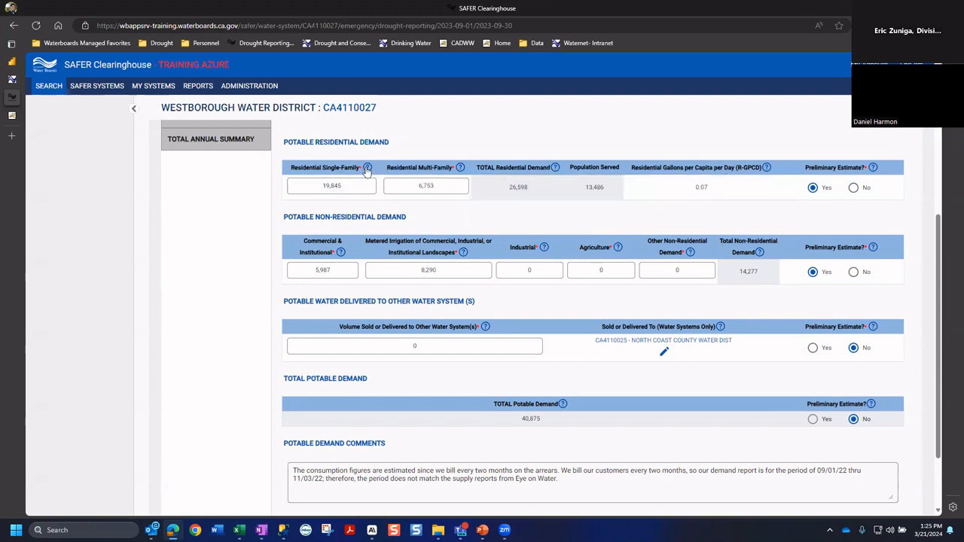
pyautogui.click(367, 168)
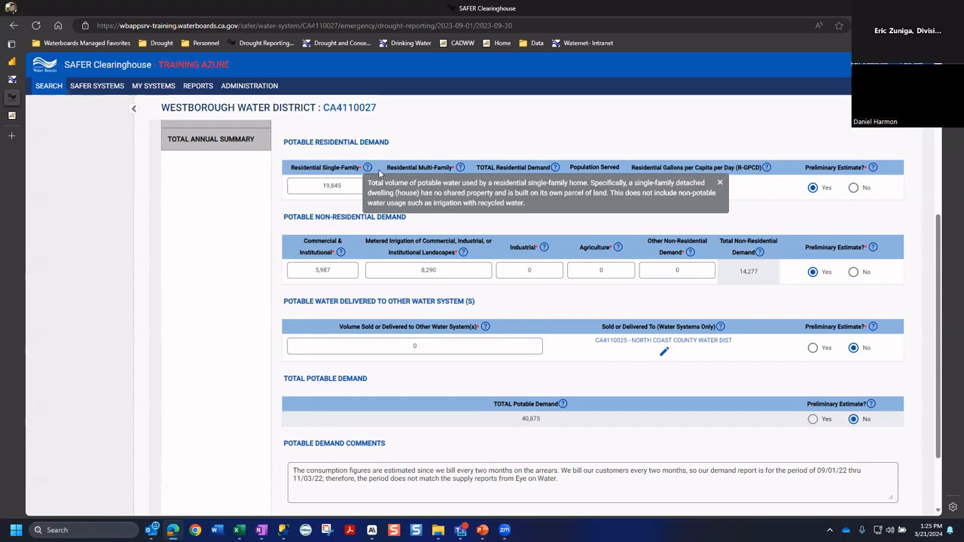
pyautogui.click(368, 167)
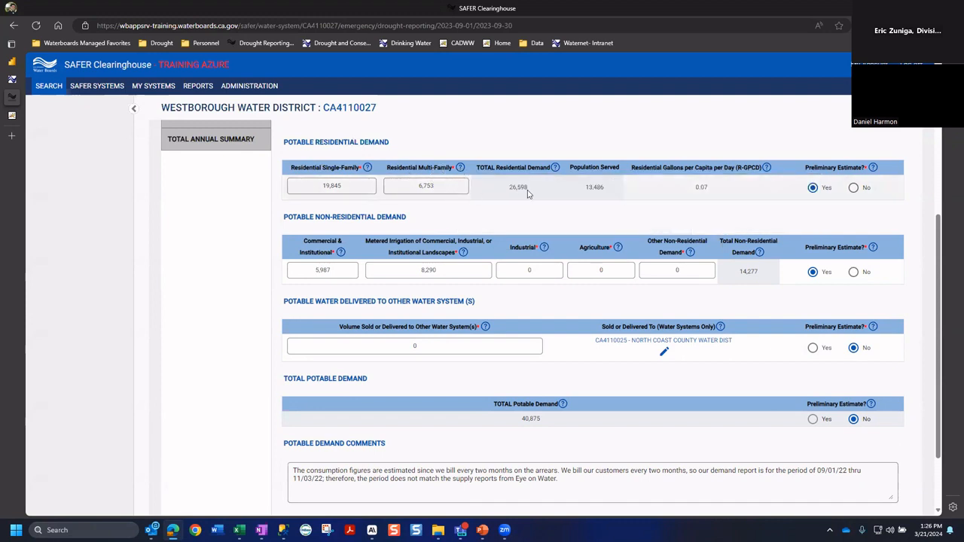
# - Examine the total residential demand and the population served in the Potable Residential Demand table
pyautogui.moveTo(503, 187); pyautogui.dragTo(540, 193)
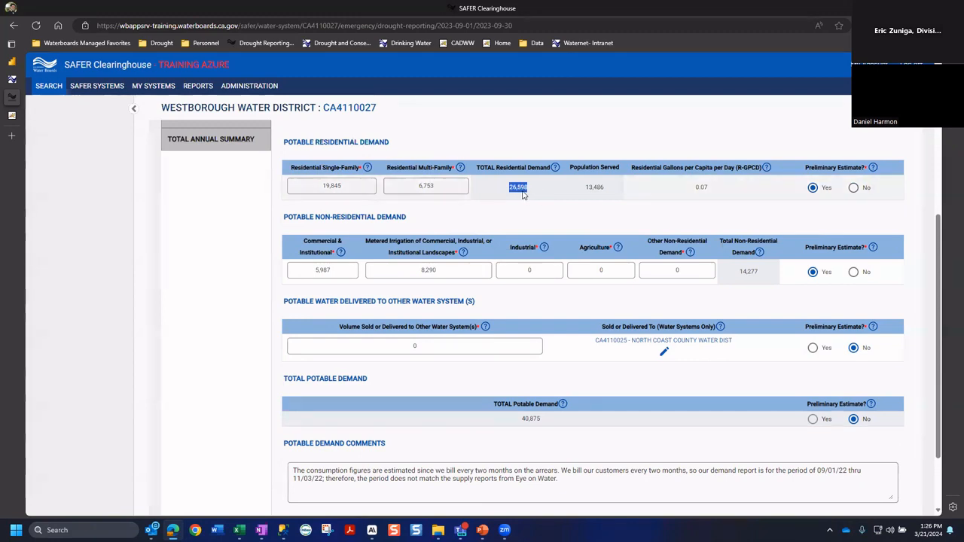
pyautogui.click(524, 195)
pyautogui.scroll(3, 637, 349)
pyautogui.scroll(-2, 637, 348)
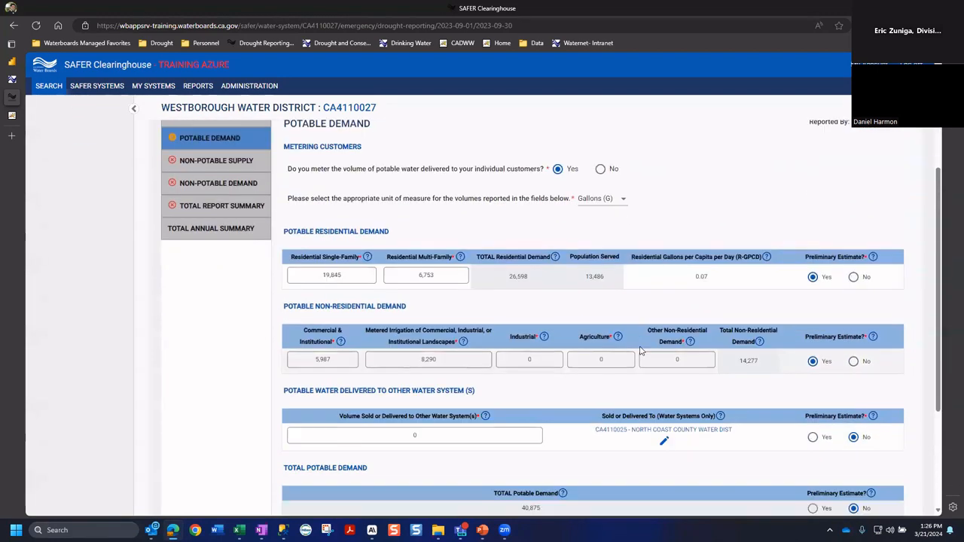
pyautogui.scroll(-1, 641, 350)
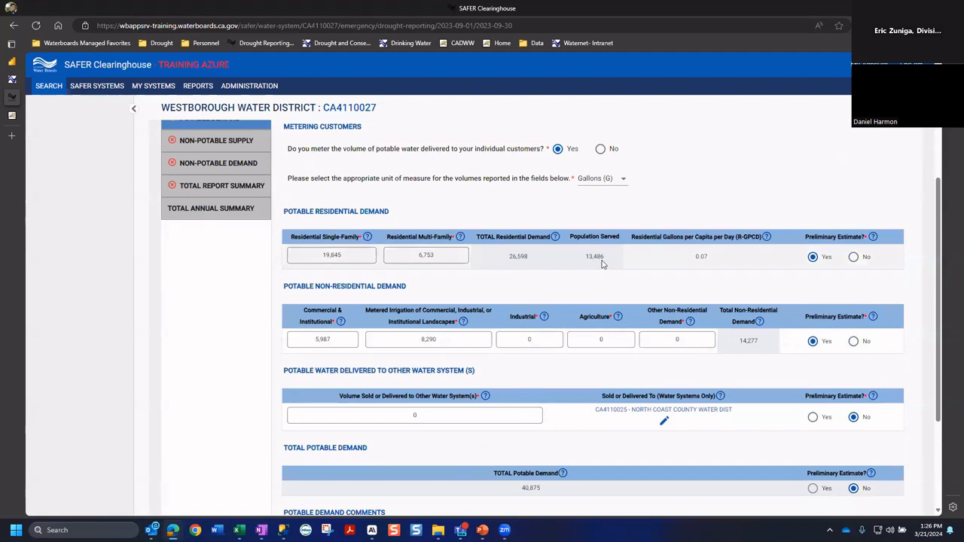
pyautogui.doubleClick(603, 259)
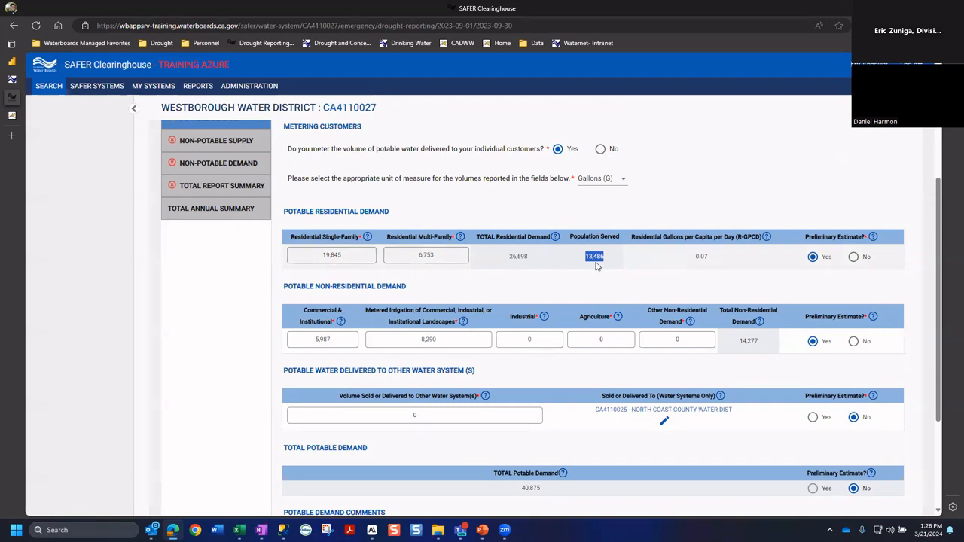
pyautogui.click(596, 266)
pyautogui.doubleClick(599, 257)
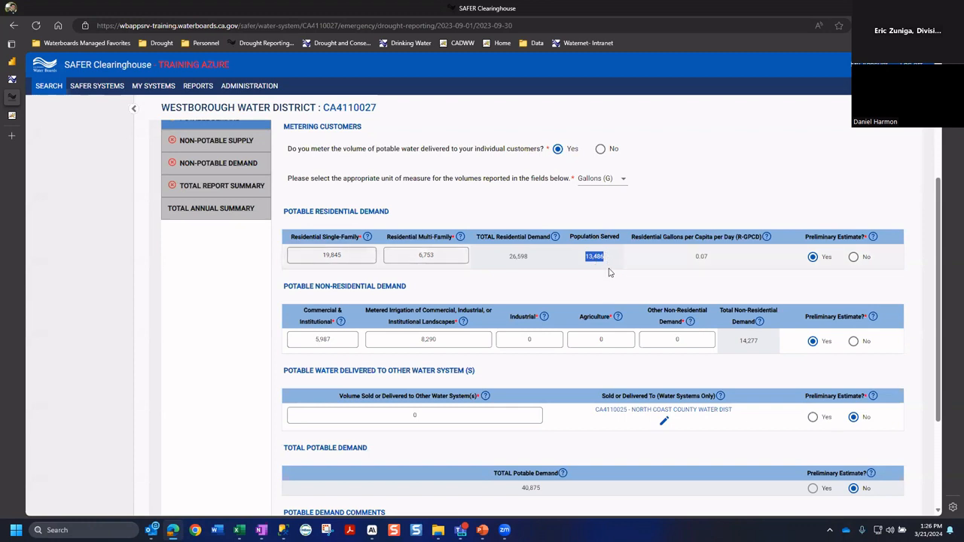
pyautogui.click(615, 271)
pyautogui.doubleClick(596, 257)
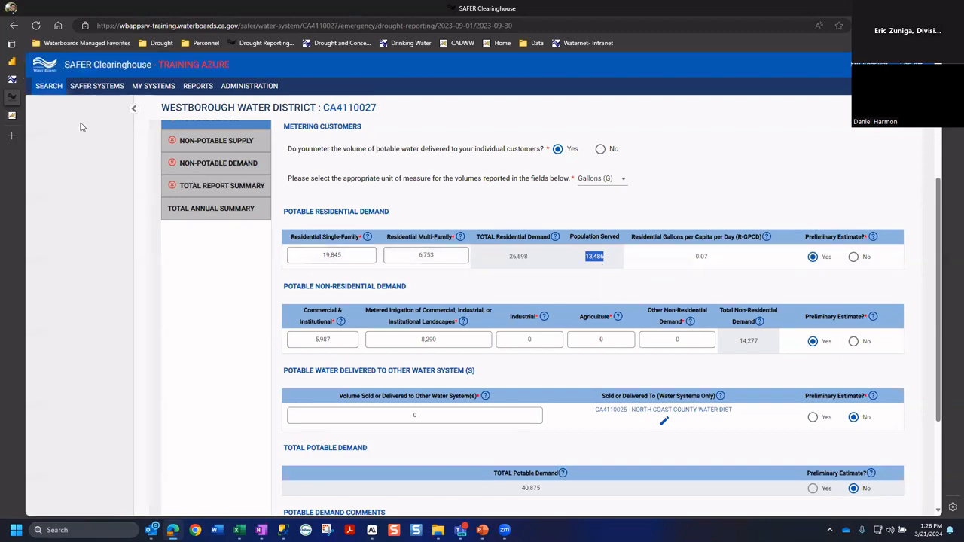
# - Check the water system's Total Population Served in Drinking Water Watch and return to the SAFER Clearinghouse report
pyautogui.click(34, 127)
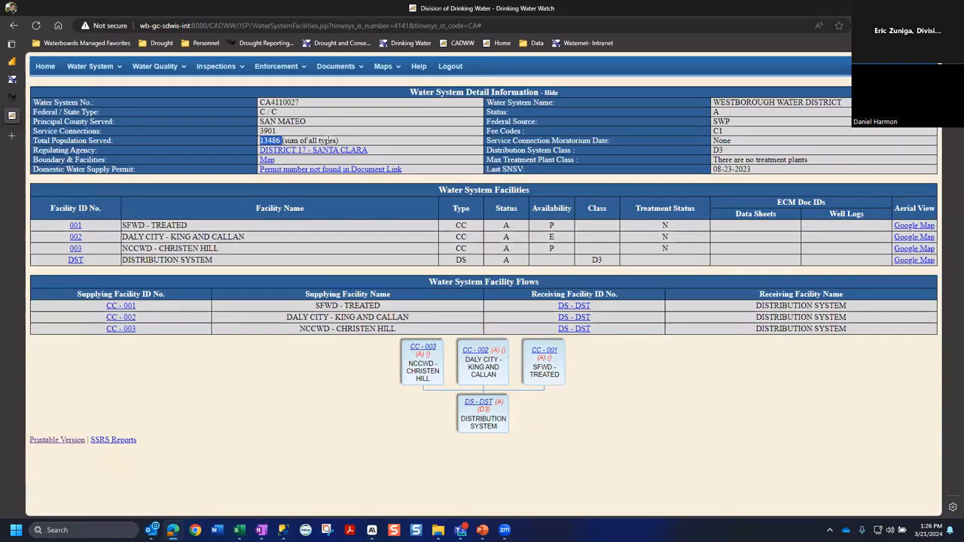
pyautogui.click(329, 140)
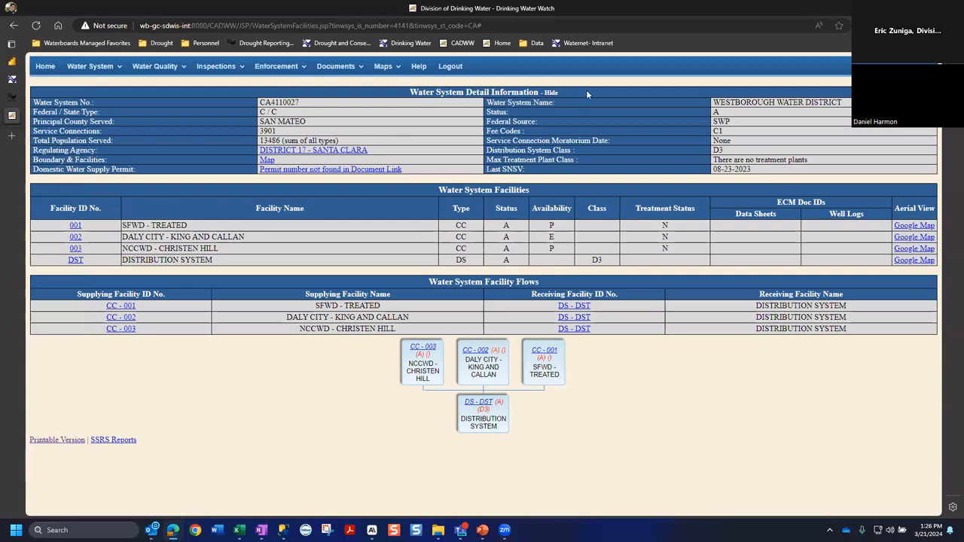
pyautogui.doubleClick(269, 140)
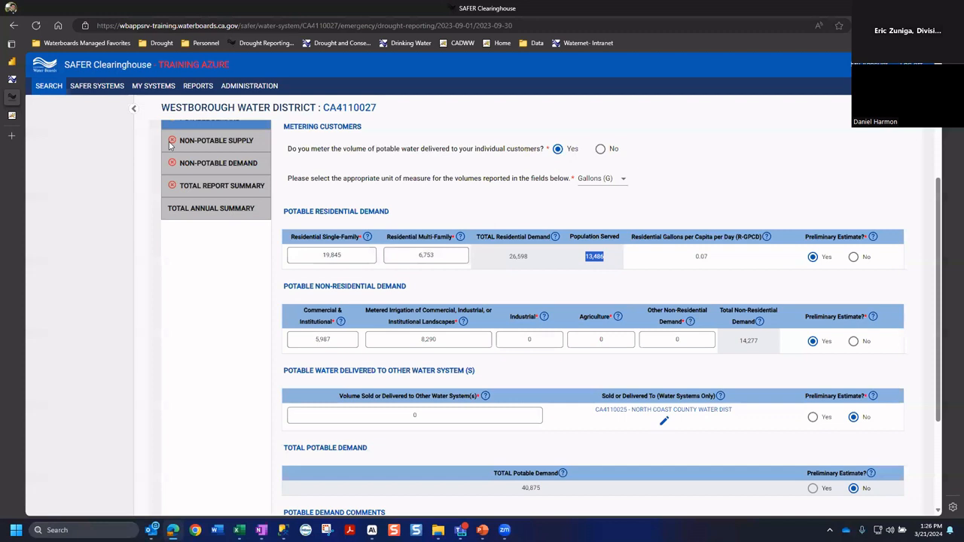
pyautogui.click(11, 97)
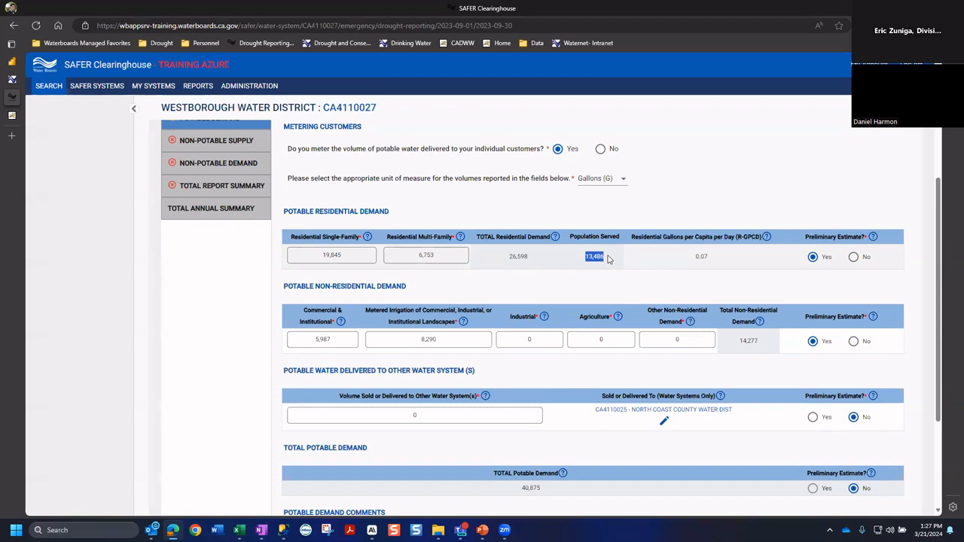
# - Compare the population served with the Residential Gallons per Capita per Day (R-GPCD) value in the residential demand table
pyautogui.click(607, 262)
pyautogui.doubleClick(600, 255)
pyautogui.doubleClick(698, 257)
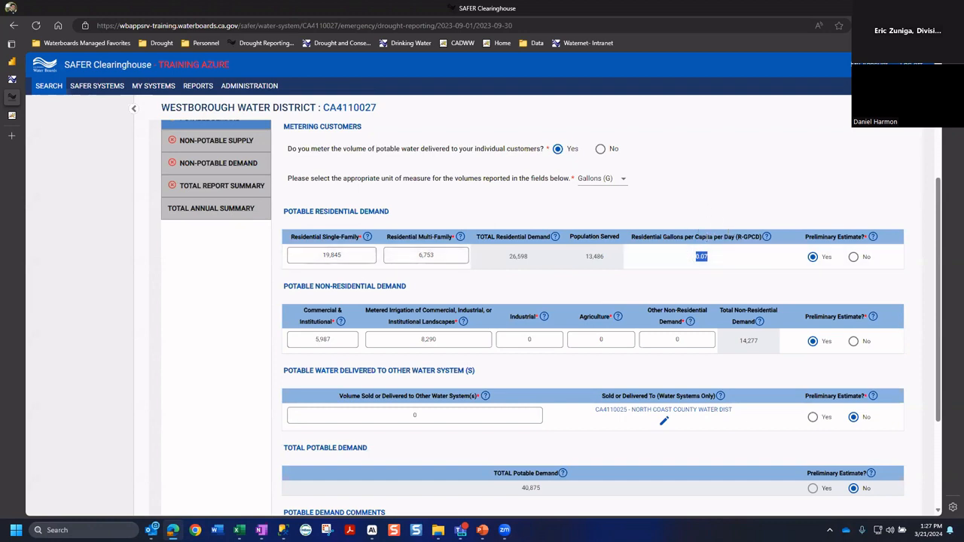
pyautogui.doubleClick(595, 256)
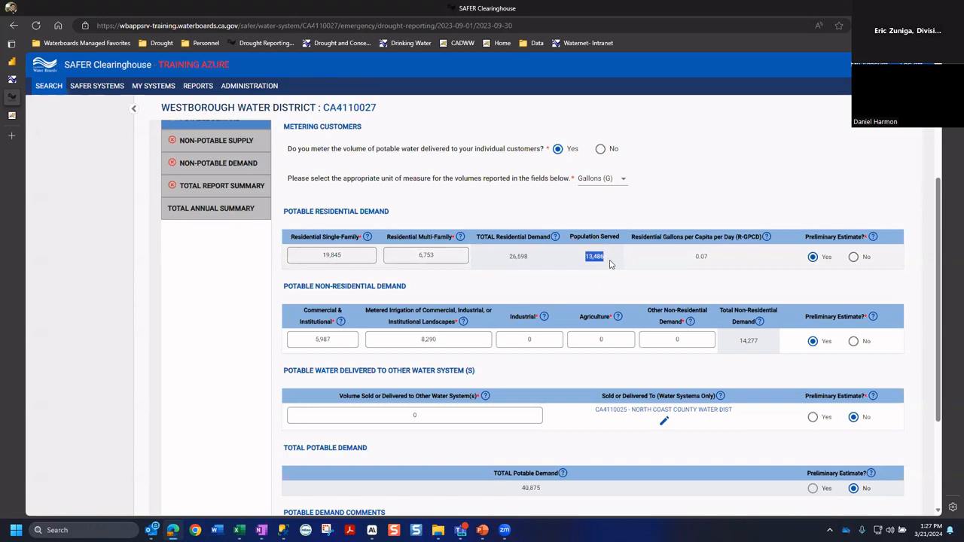
pyautogui.click(611, 264)
pyautogui.doubleClick(599, 258)
pyautogui.scroll(2, 615, 298)
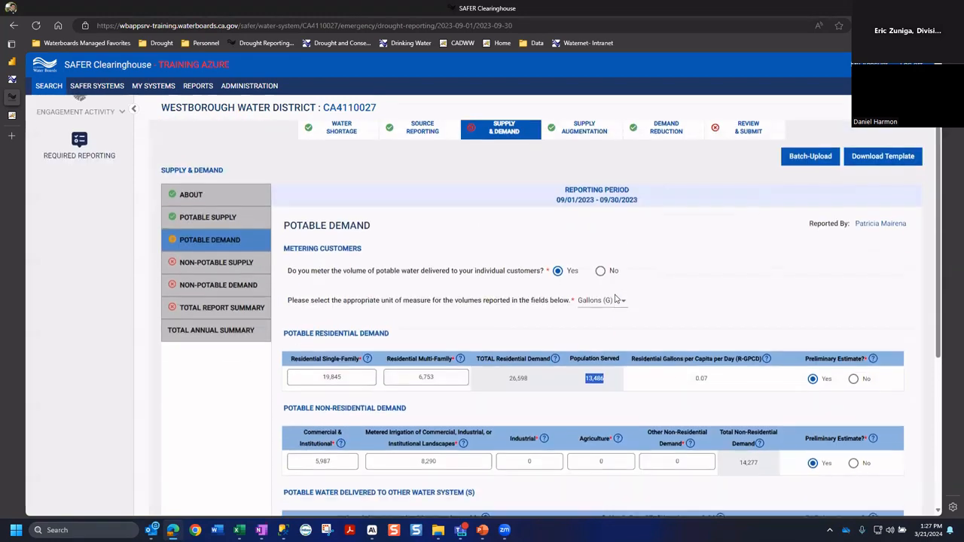
pyautogui.scroll(-3, 616, 298)
pyautogui.scroll(1, 615, 298)
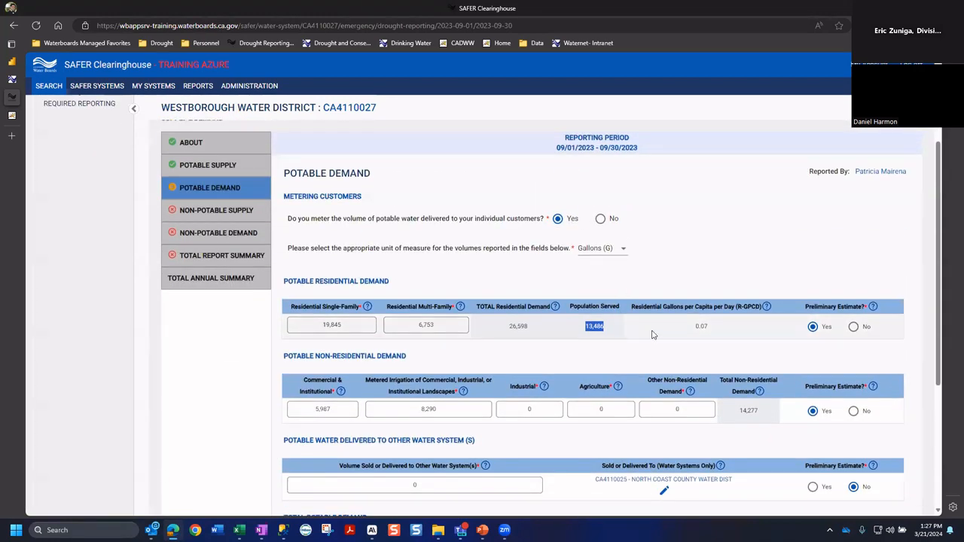
# - Read the help explanation of how R-GPCD is calculated and review its value for the reporting period
pyautogui.doubleClick(703, 330)
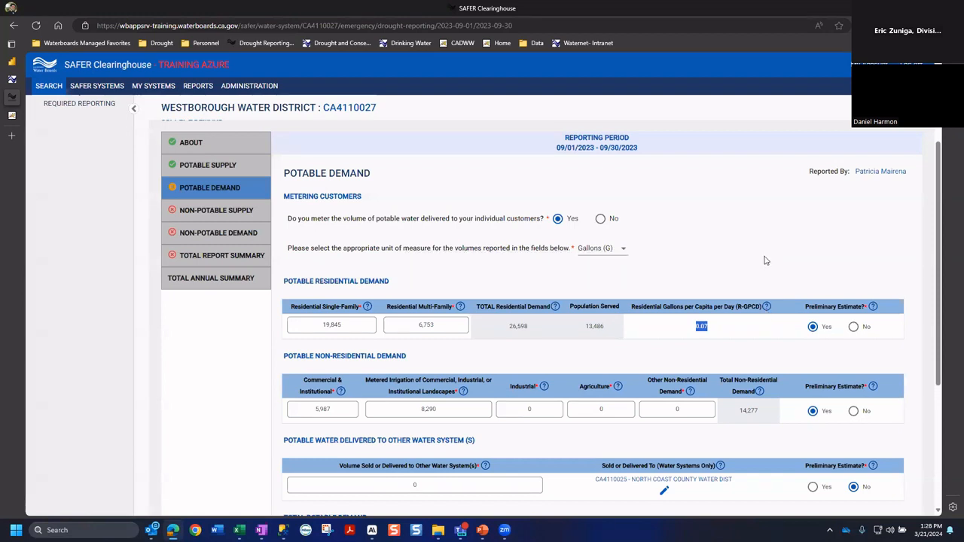
pyautogui.moveTo(768, 307)
pyautogui.click(767, 309)
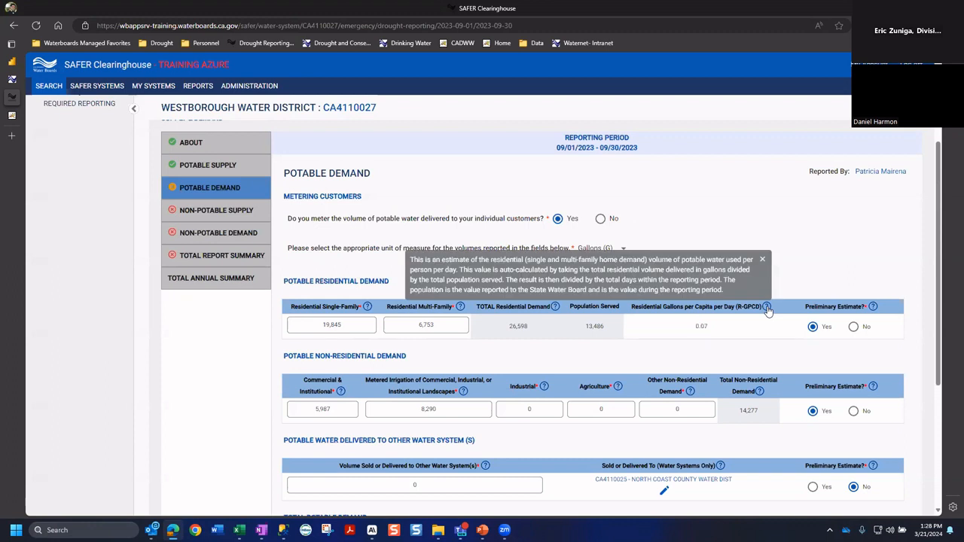
pyautogui.click(768, 309)
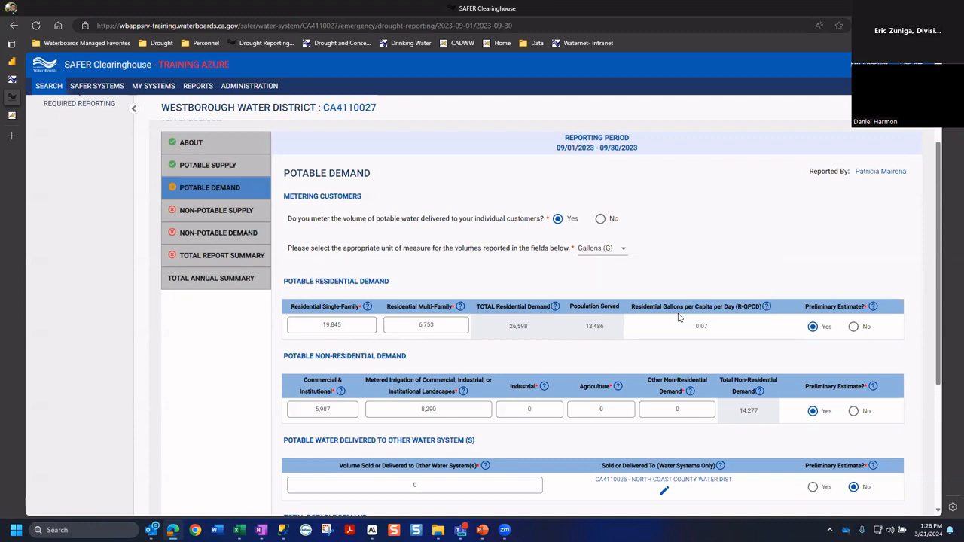
pyautogui.doubleClick(701, 326)
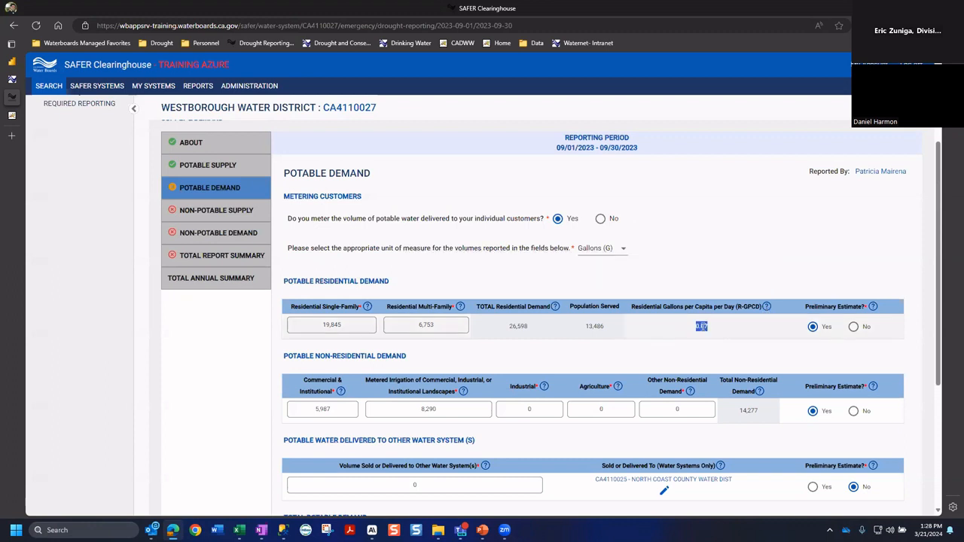
# - Try Acre Feet (AF) and Hundred Cubic Feet (HCF) to compare their effect on R-GPCD, and restore the unit to Gallons (G)
pyautogui.doubleClick(520, 326)
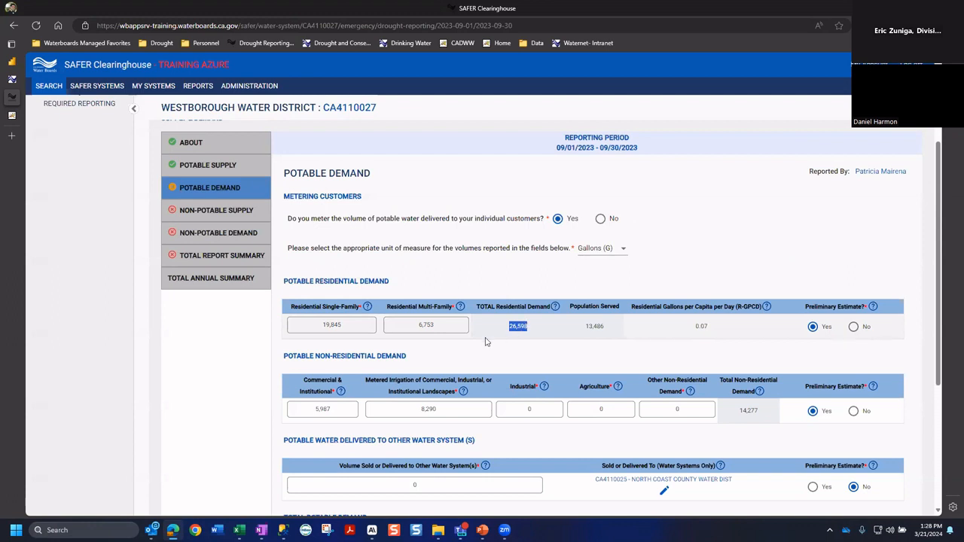
pyautogui.click(614, 248)
pyautogui.click(611, 227)
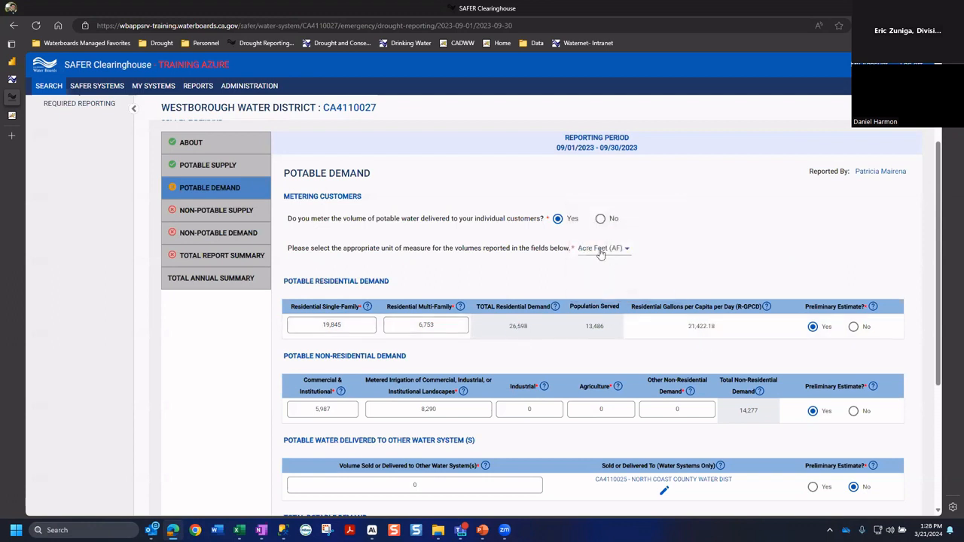
pyautogui.click(606, 248)
pyautogui.click(613, 289)
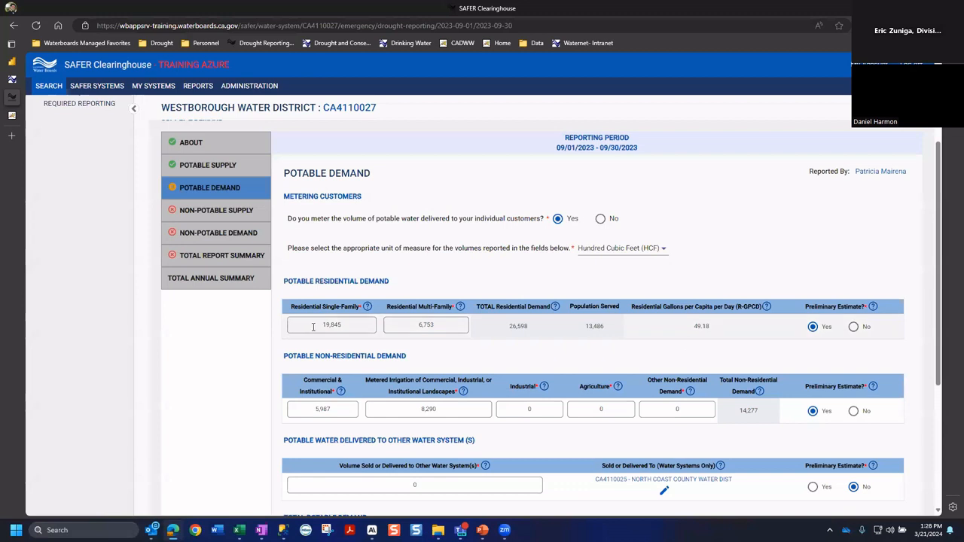
pyautogui.doubleClick(706, 328)
pyautogui.click(626, 248)
pyautogui.click(595, 228)
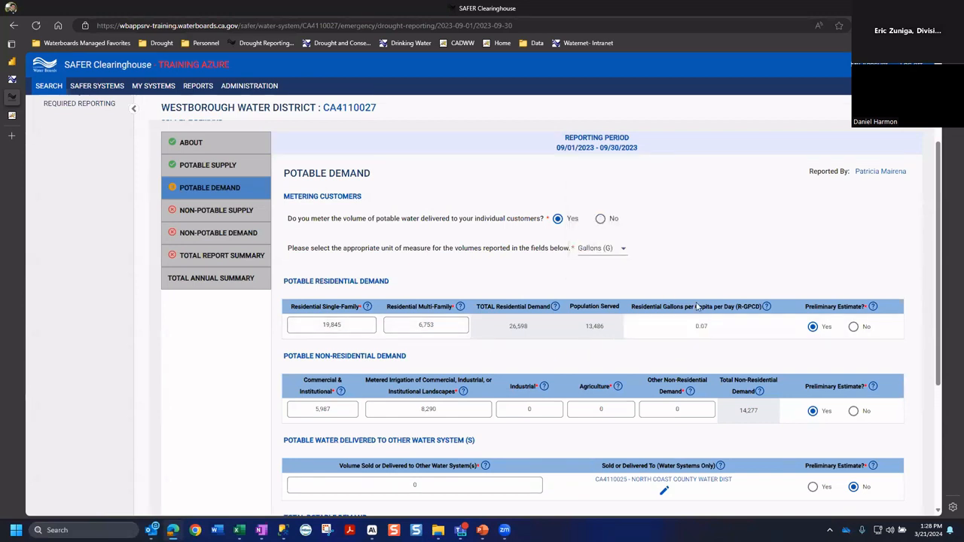
# - Recheck the population served and the R-GPCD value with the unit of measure in gallons
pyautogui.doubleClick(595, 326)
pyautogui.click(715, 332)
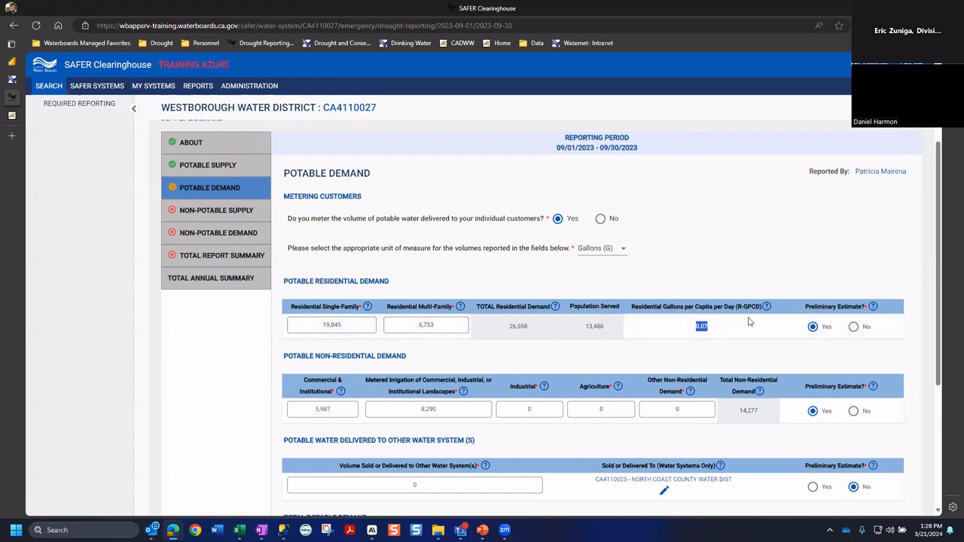
pyautogui.click(705, 327)
# - Read the help definition for metered irrigation of commercial, industrial, or institutional landscapes under Potable Non-Residential Demand, and close it
pyautogui.scroll(-2, 731, 335)
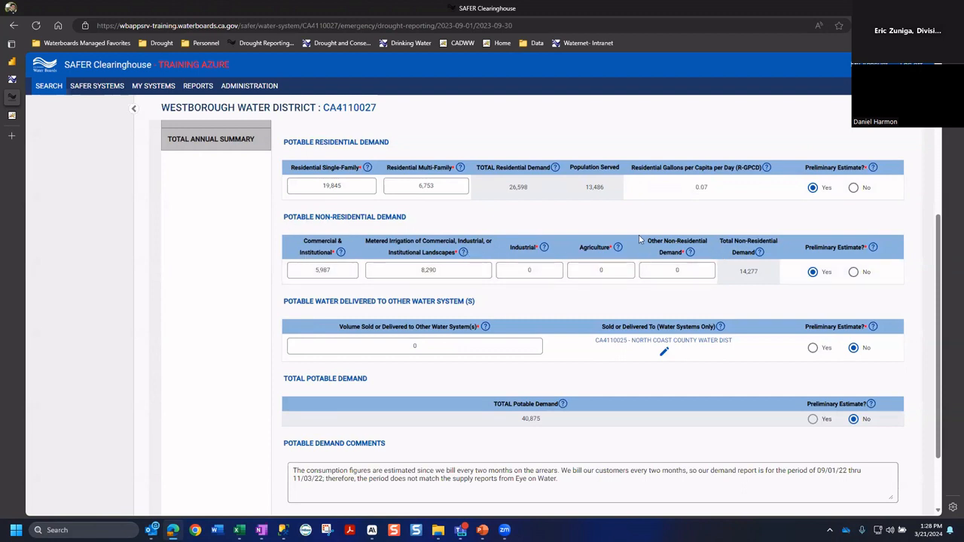
pyautogui.click(463, 254)
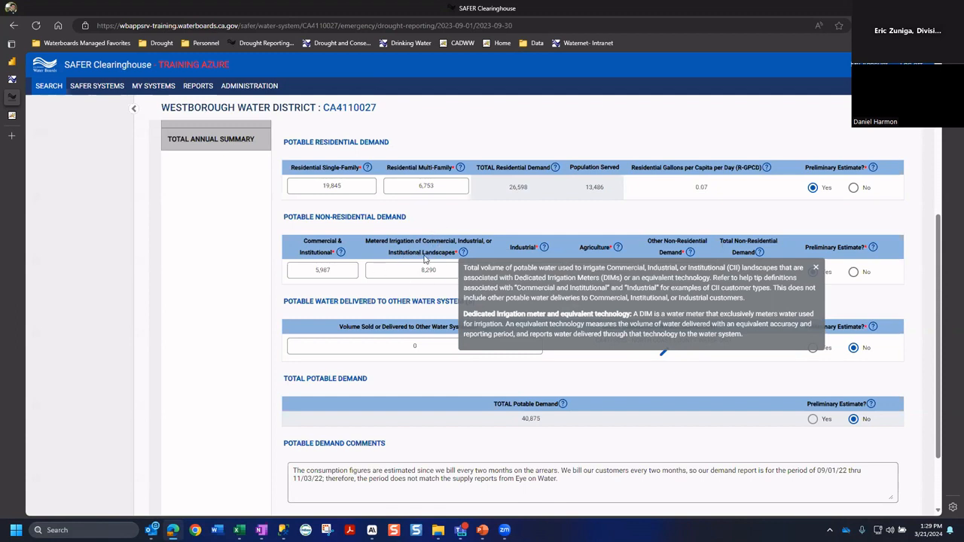
pyautogui.scroll(1, 426, 259)
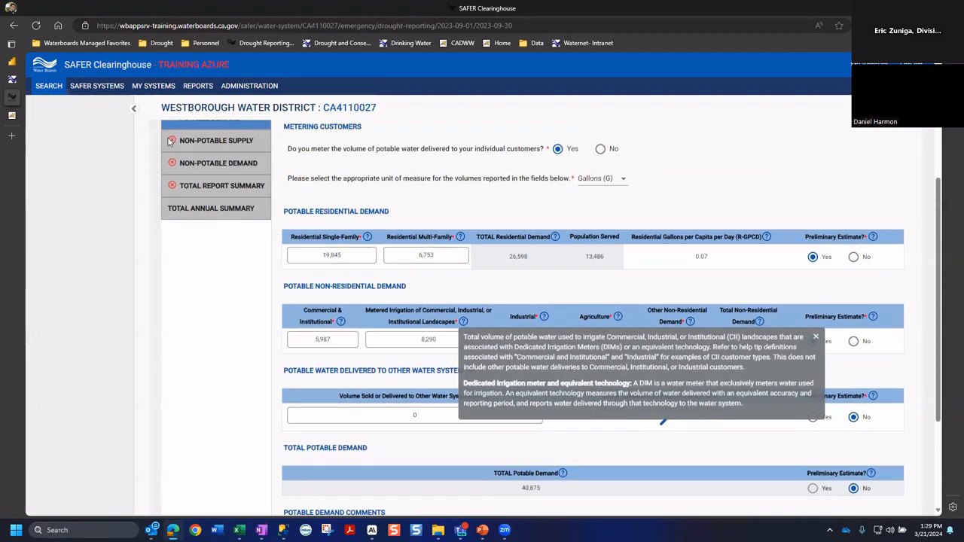
pyautogui.scroll(-2, 460, 248)
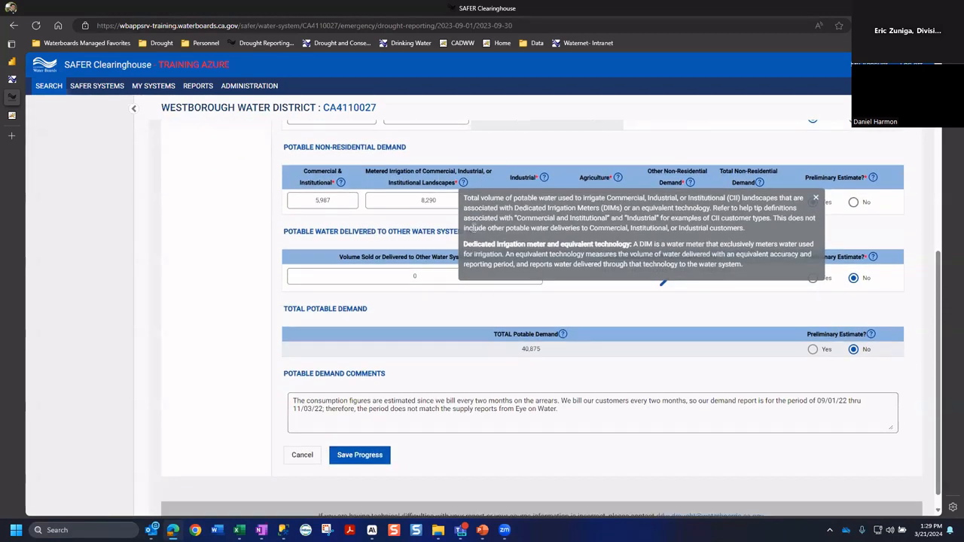
pyautogui.click(443, 226)
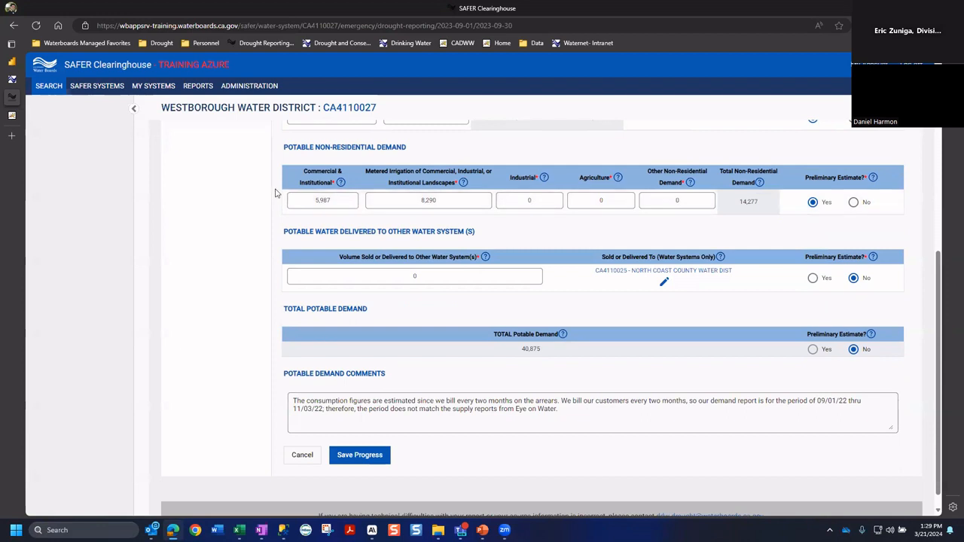
# - Read the help definitions for Commercial & Institutional and Industrial potable demand
pyautogui.moveTo(302, 169); pyautogui.dragTo(339, 187)
pyautogui.click(341, 184)
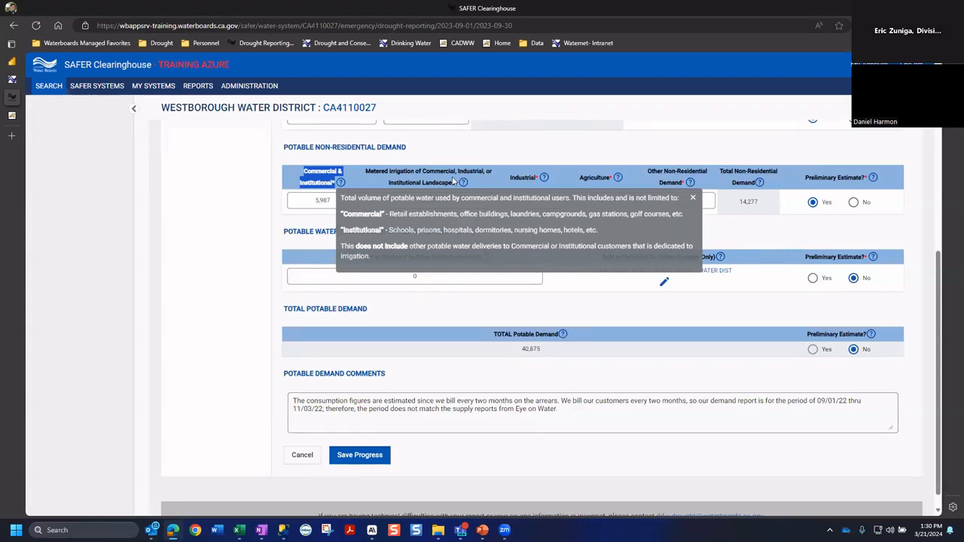
pyautogui.click(545, 178)
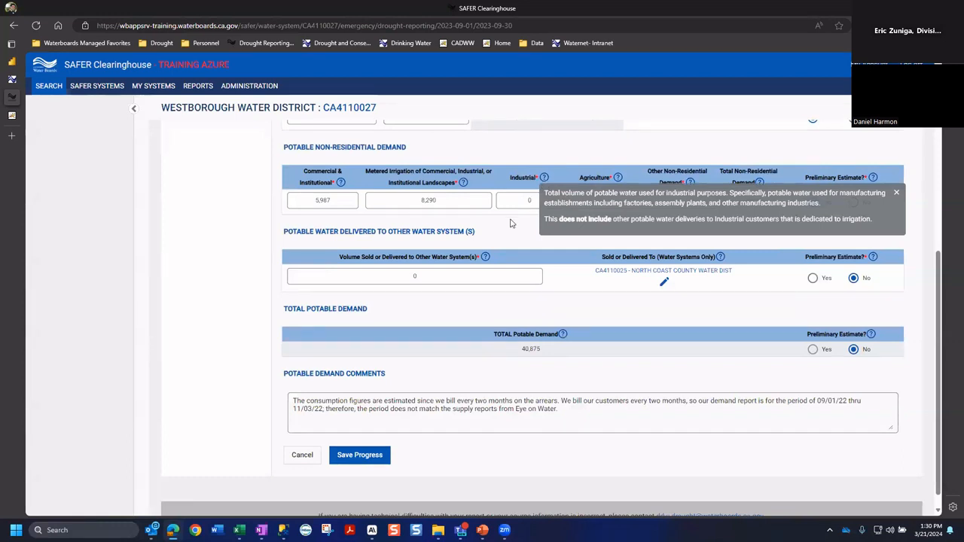
# - Read the help definitions for Agriculture and Other Non-Residential Demand under Potable Non-Residential Demand, and close the help
pyautogui.click(460, 217)
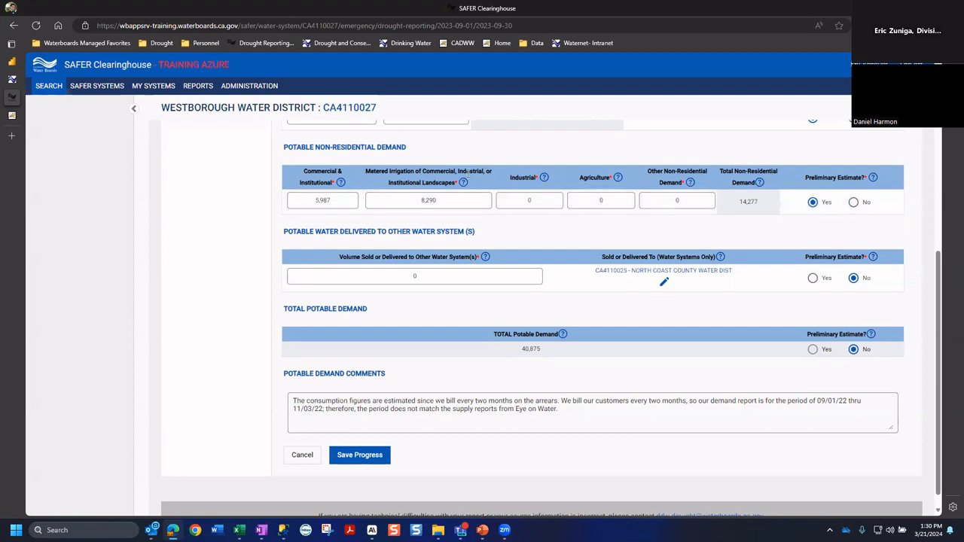
pyautogui.click(618, 179)
pyautogui.click(620, 181)
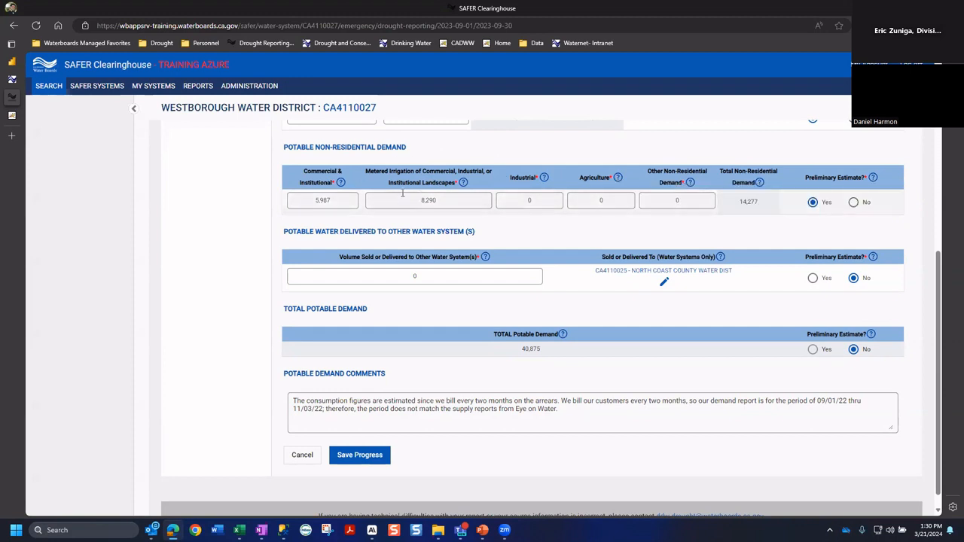
pyautogui.click(690, 183)
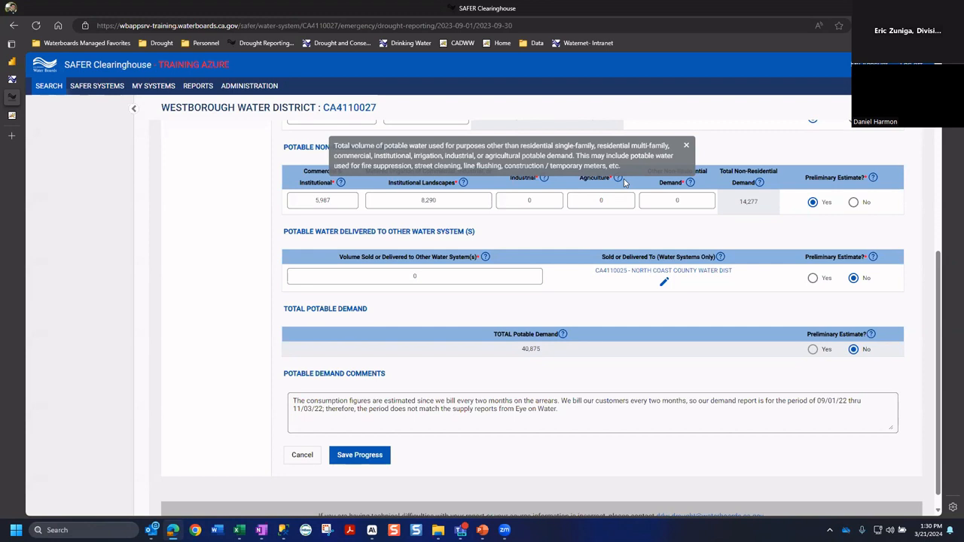
pyautogui.click(686, 145)
# - Examine the Other Non-Residential Demand entry and the Total Non-Residential Demand, comparing them with the rest of the Potable Demand page
pyautogui.scroll(5, 205, 204)
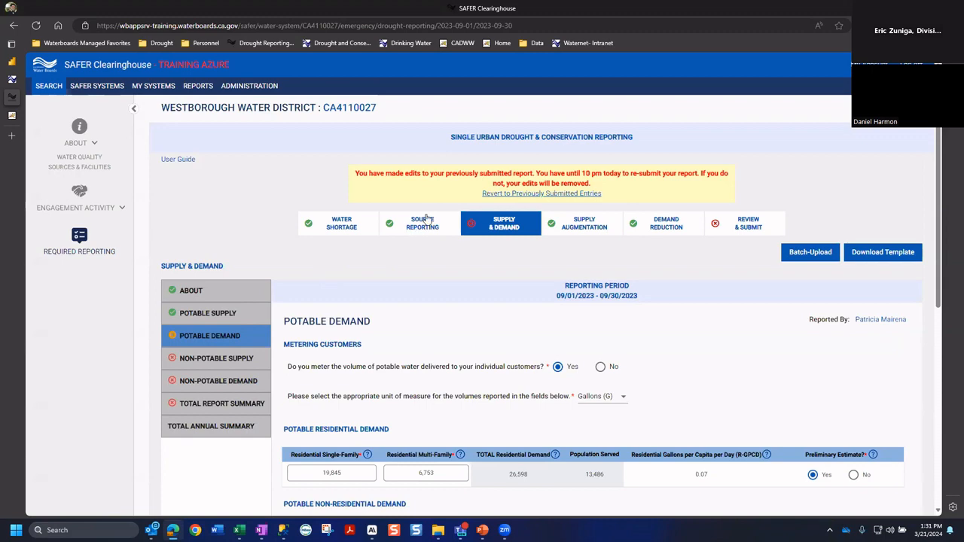
pyautogui.scroll(-5, 320, 333)
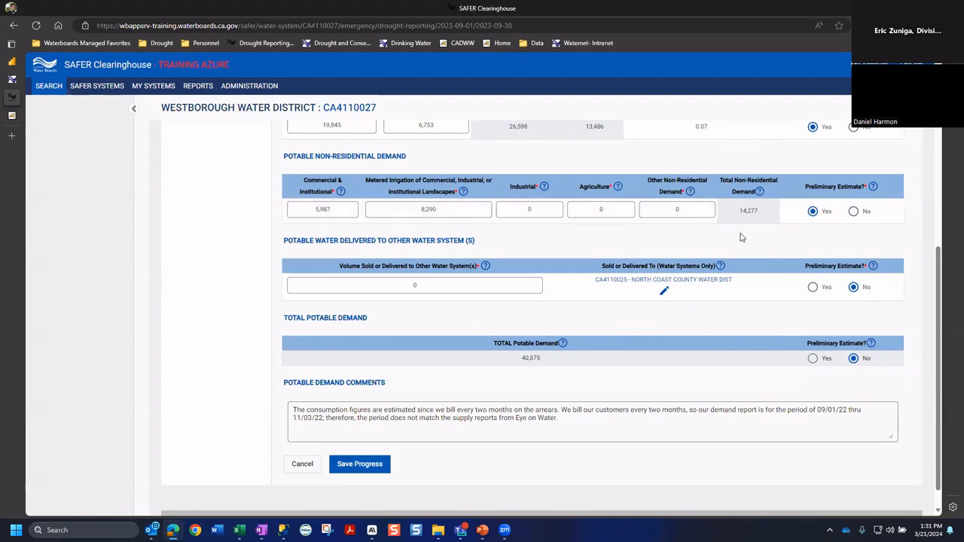
pyautogui.scroll(4, 780, 264)
pyautogui.scroll(-4, 801, 268)
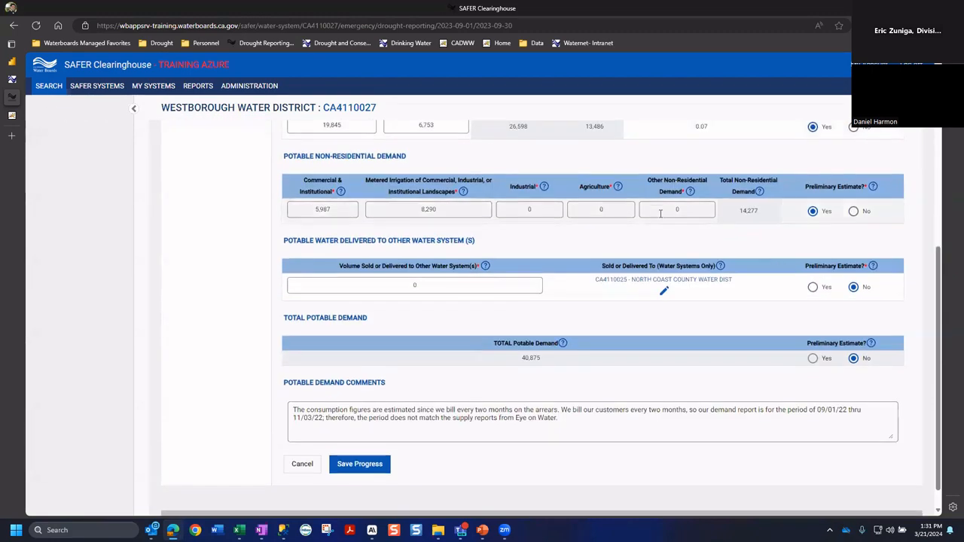
pyautogui.doubleClick(678, 210)
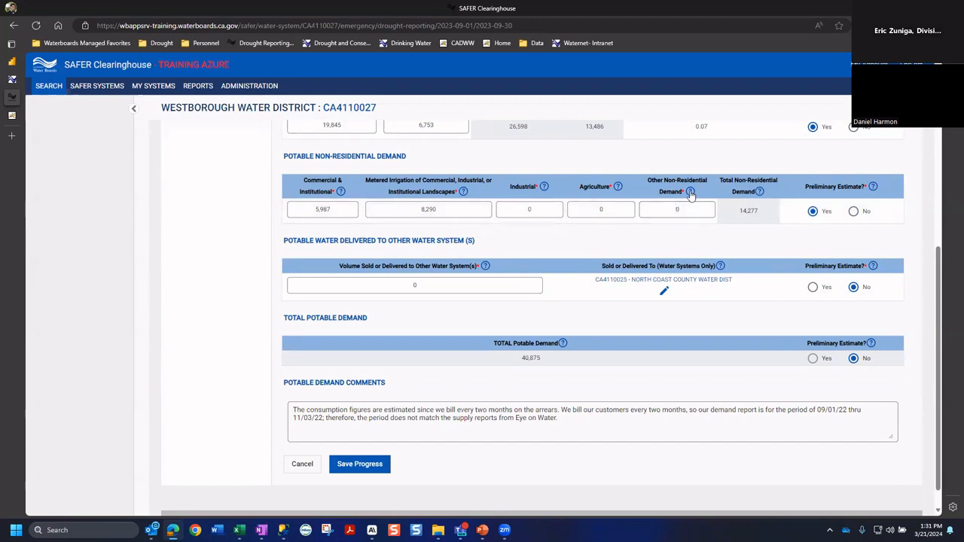
pyautogui.moveTo(688, 209); pyautogui.dragTo(667, 210)
pyautogui.click(690, 192)
pyautogui.click(692, 211)
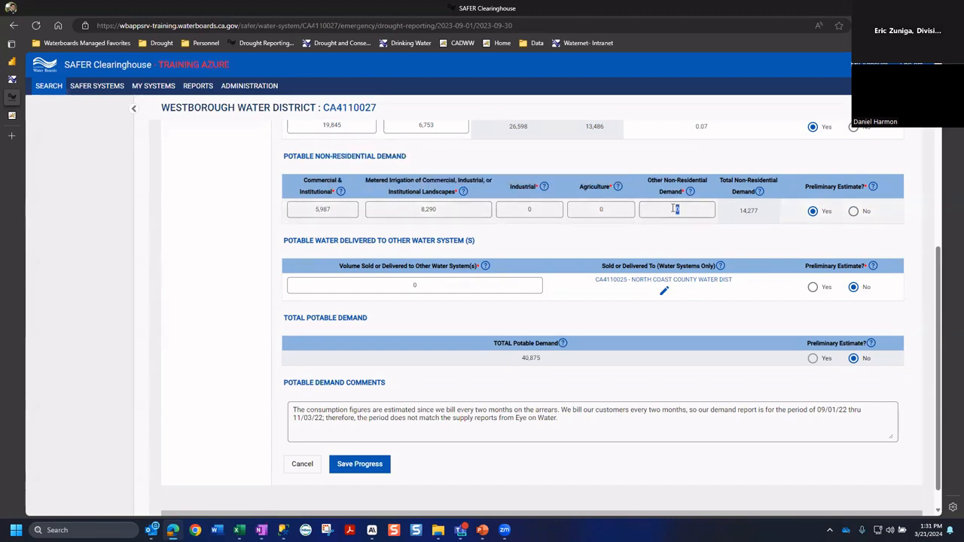
pyautogui.scroll(5, 585, 332)
pyautogui.scroll(-5, 582, 302)
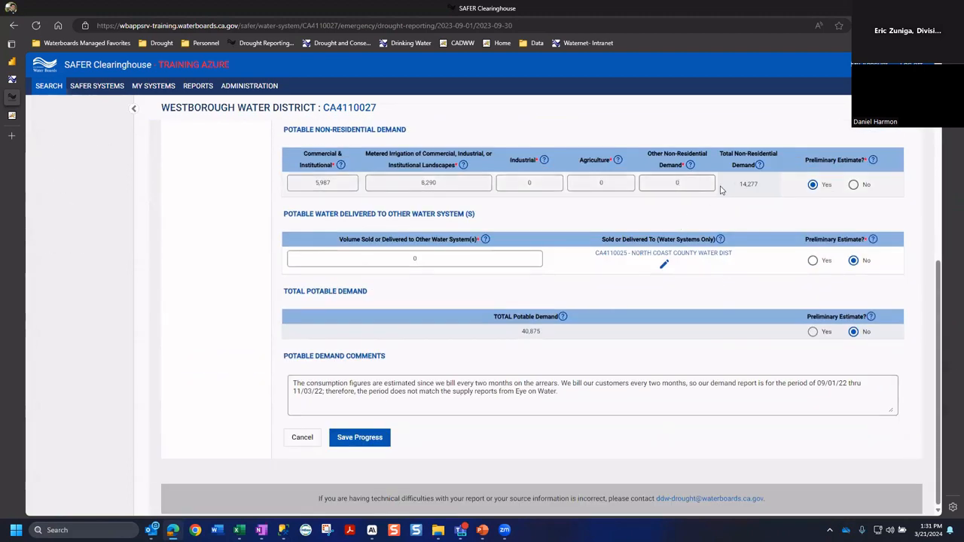
pyautogui.doubleClick(753, 185)
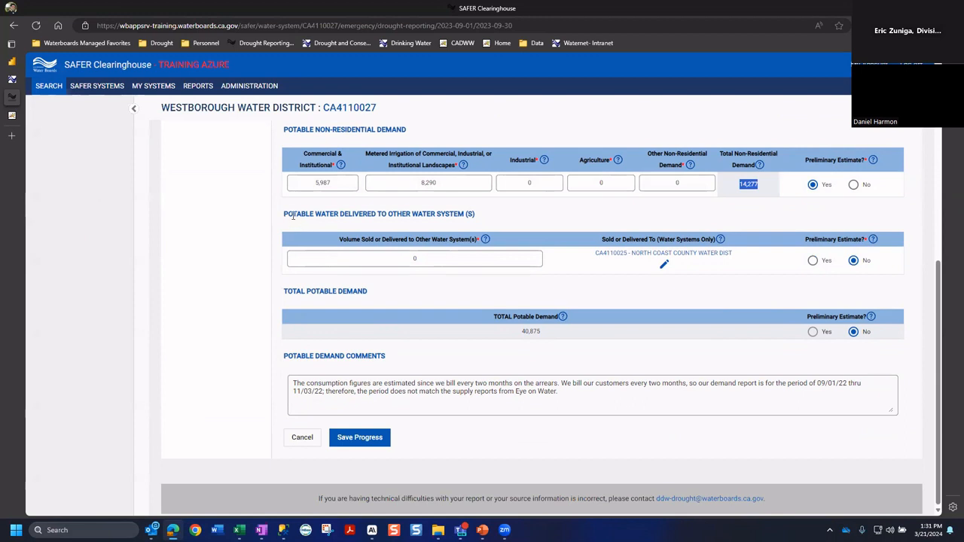
# - Set the volume sold or delivered to other water systems to 5,000, and view the recipient water system editor without saving
pyautogui.click(366, 258)
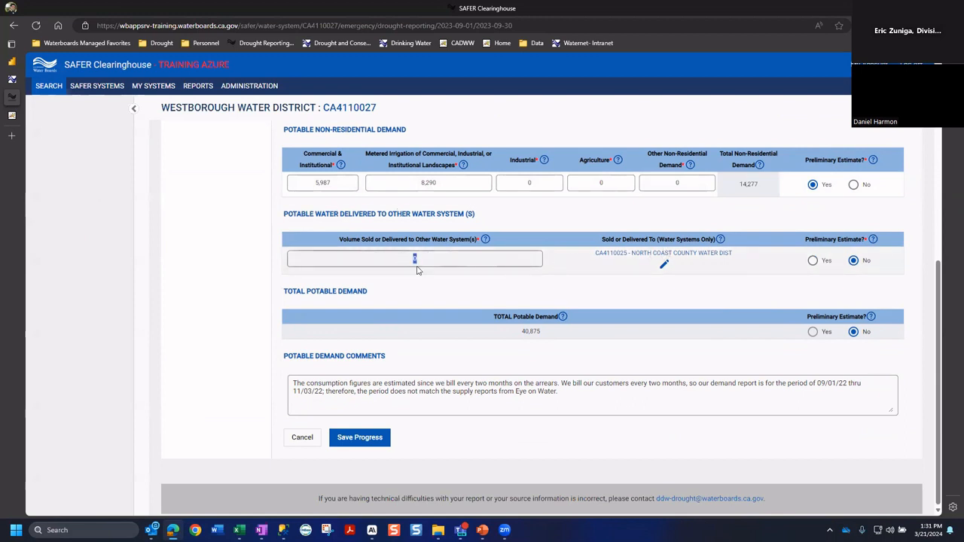
pyautogui.write('5,000')
pyautogui.click(665, 270)
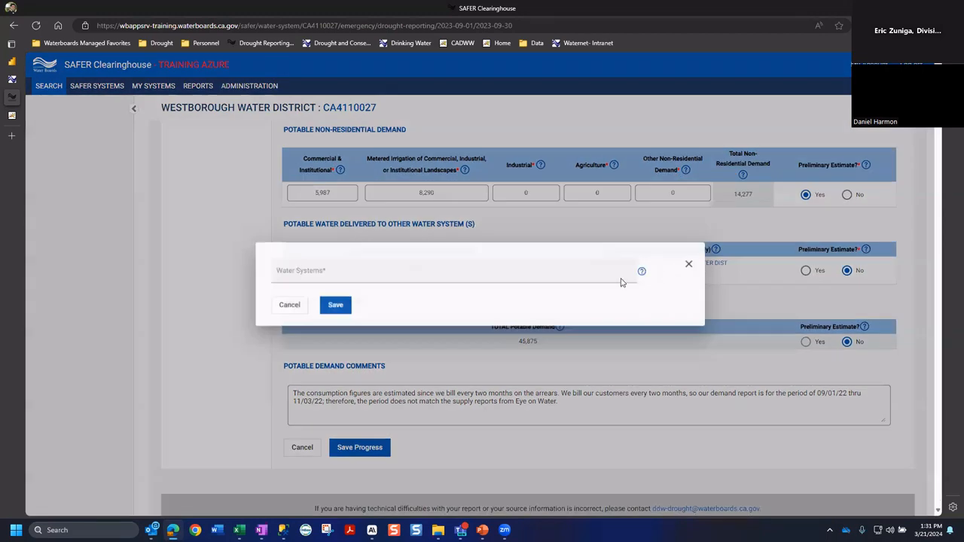
pyautogui.click(283, 309)
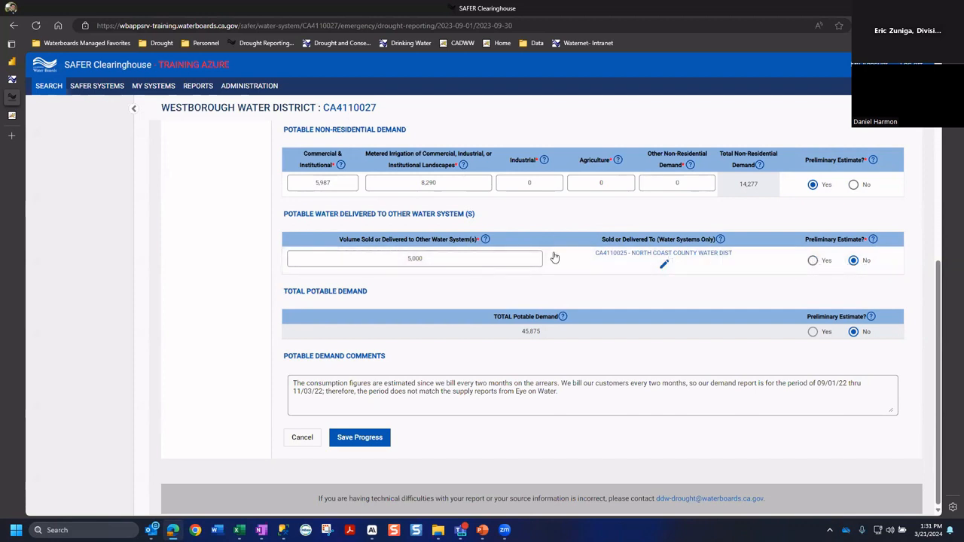
pyautogui.click(663, 264)
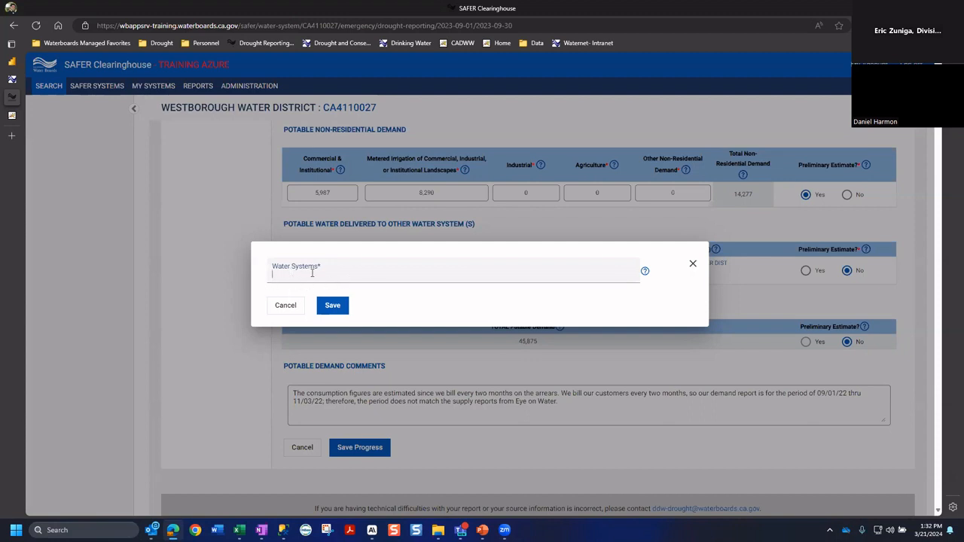
pyautogui.click(285, 306)
# - Compare the Commercial and Agriculture non-residential categories with the recipient selector reserved for water systems, and dismiss the selector
pyautogui.scroll(2, 422, 305)
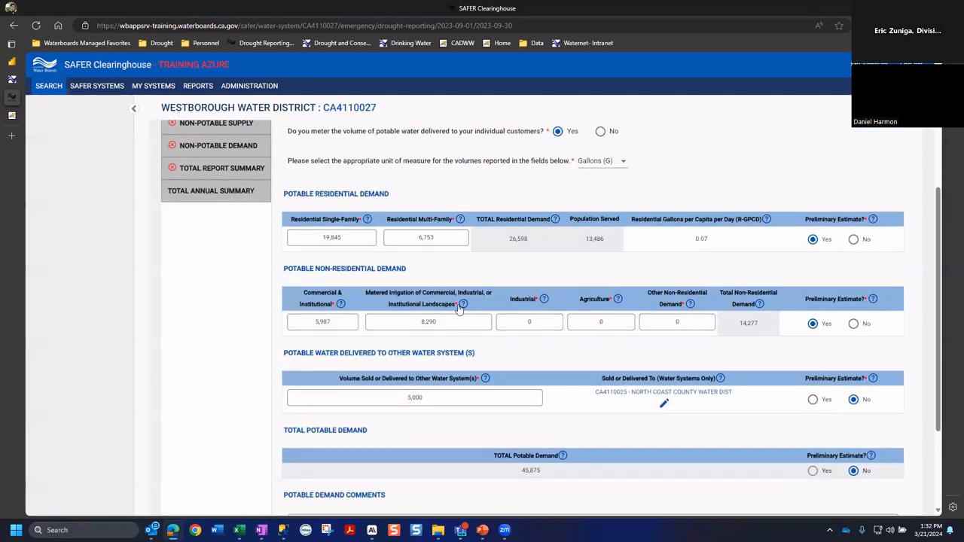
pyautogui.doubleClick(333, 294)
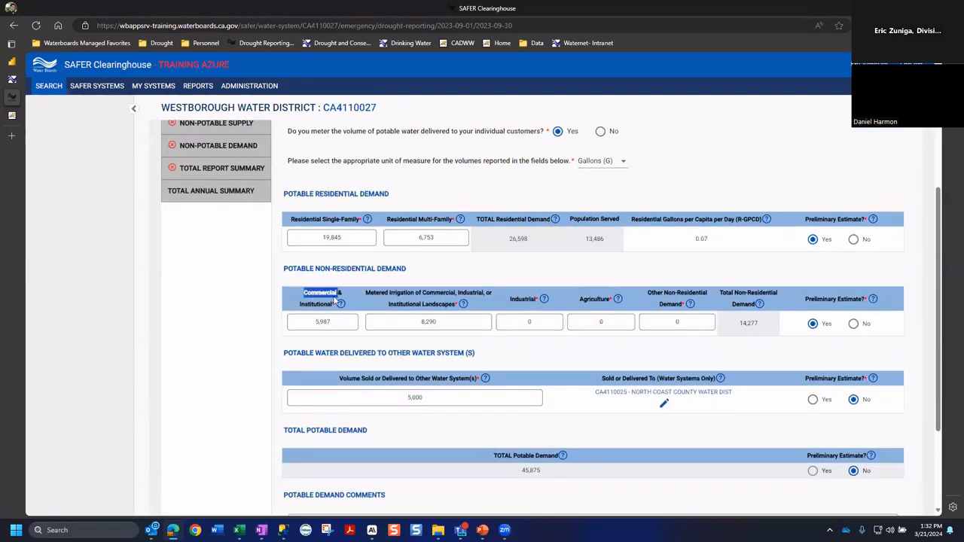
pyautogui.doubleClick(592, 299)
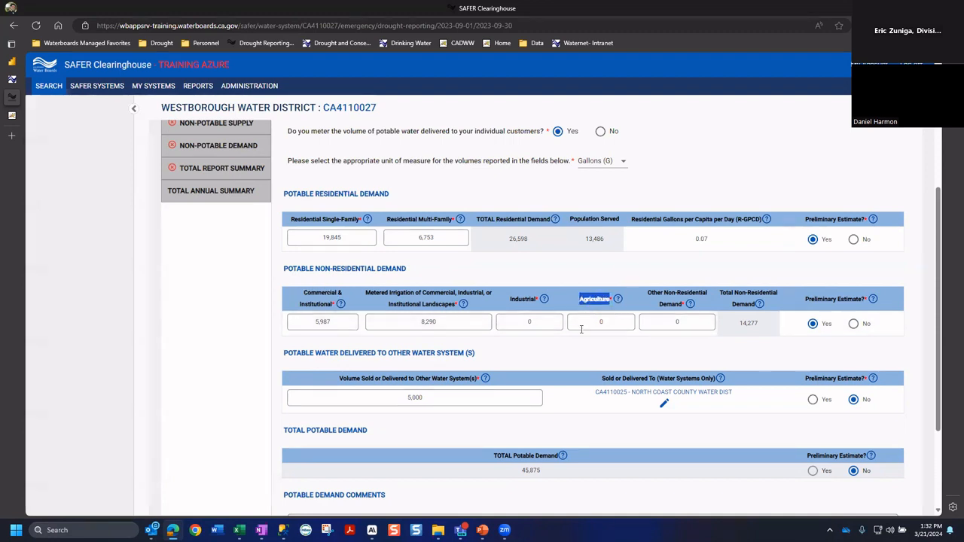
pyautogui.click(665, 405)
pyautogui.click(692, 261)
# - Review the Total Potable Demand with its preliminary estimate option, and the text of the Potable Demand comments
pyautogui.scroll(-1, 734, 341)
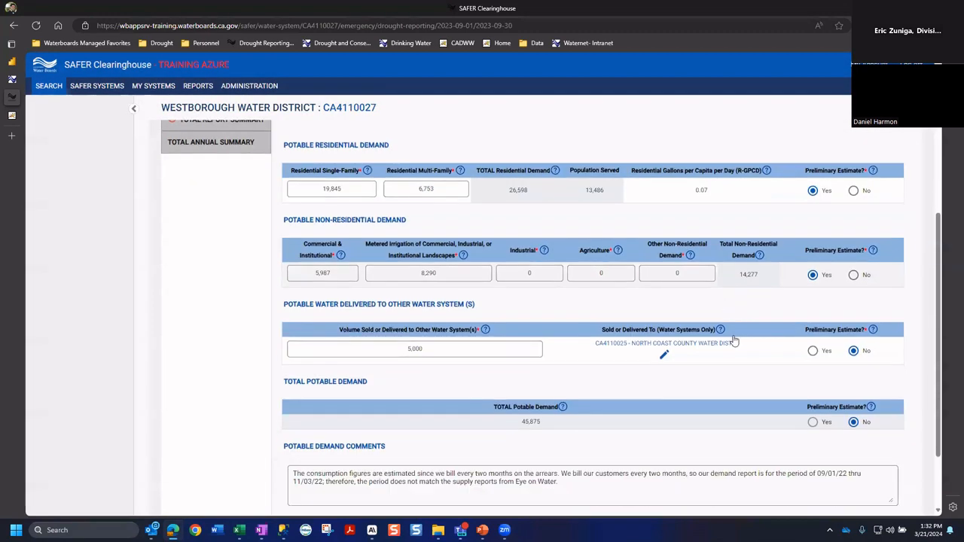
pyautogui.scroll(-2, 742, 324)
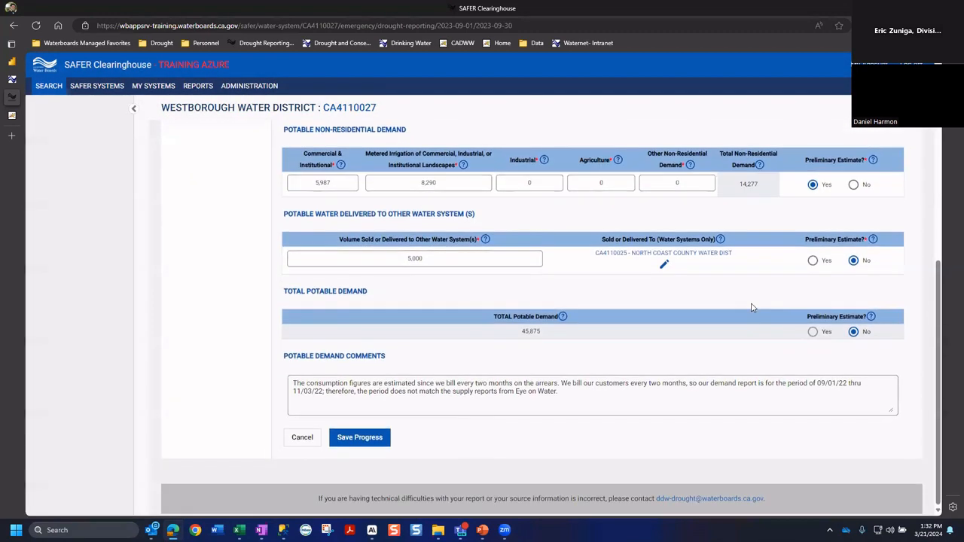
pyautogui.doubleClick(527, 332)
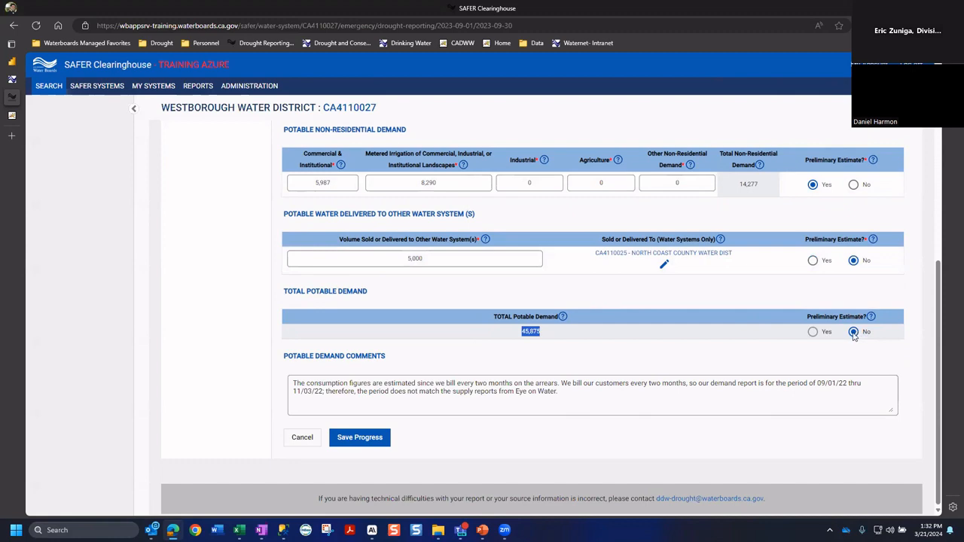
pyautogui.moveTo(564, 397); pyautogui.dragTo(206, 379)
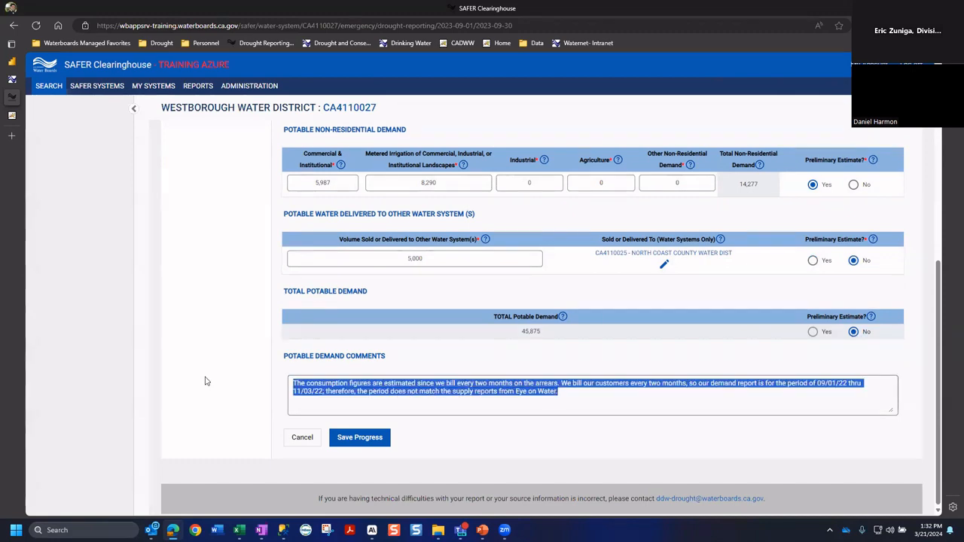